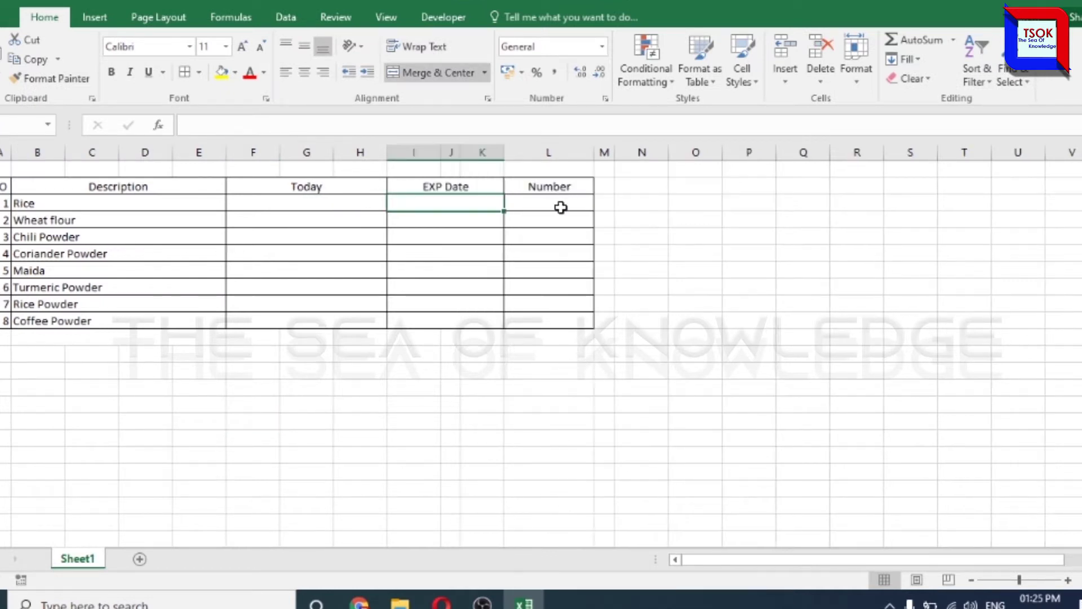
{"action": "left_click_drag", "start_coordinate": [560, 204], "coordinate": [562, 319]}
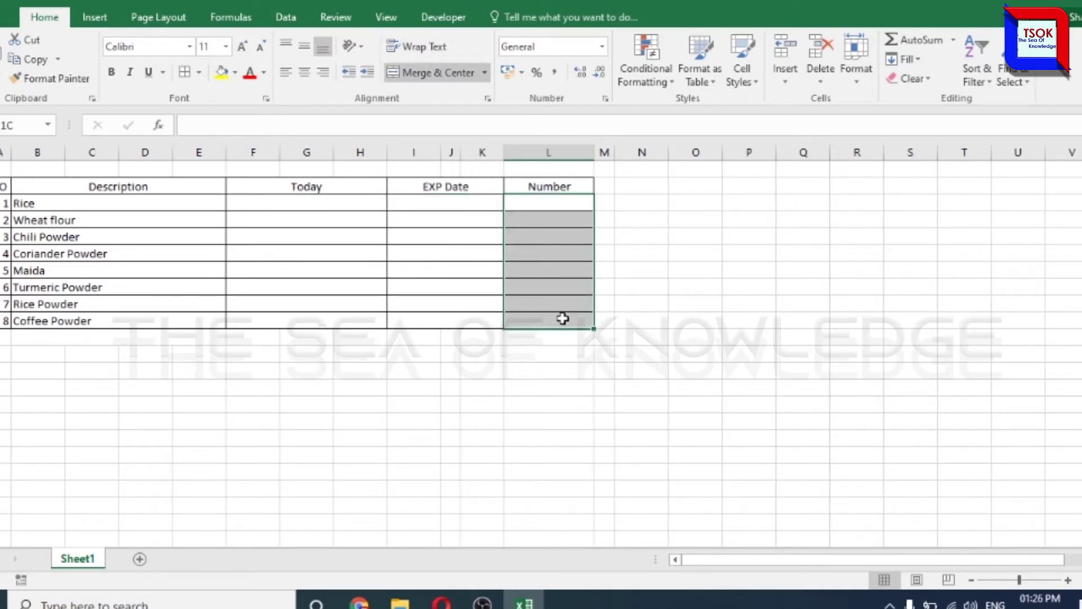
{"action": "left_click", "coordinate": [546, 204]}
{"action": "left_click_drag", "start_coordinate": [446, 204], "coordinate": [449, 295]}
{"action": "mouse_move", "coordinate": [297, 202]}
{"action": "left_mouse_down"}
{"action": "mouse_move", "coordinate": [301, 319]}
{"action": "mouse_move", "coordinate": [316, 205]}
{"action": "left_mouse_up"}
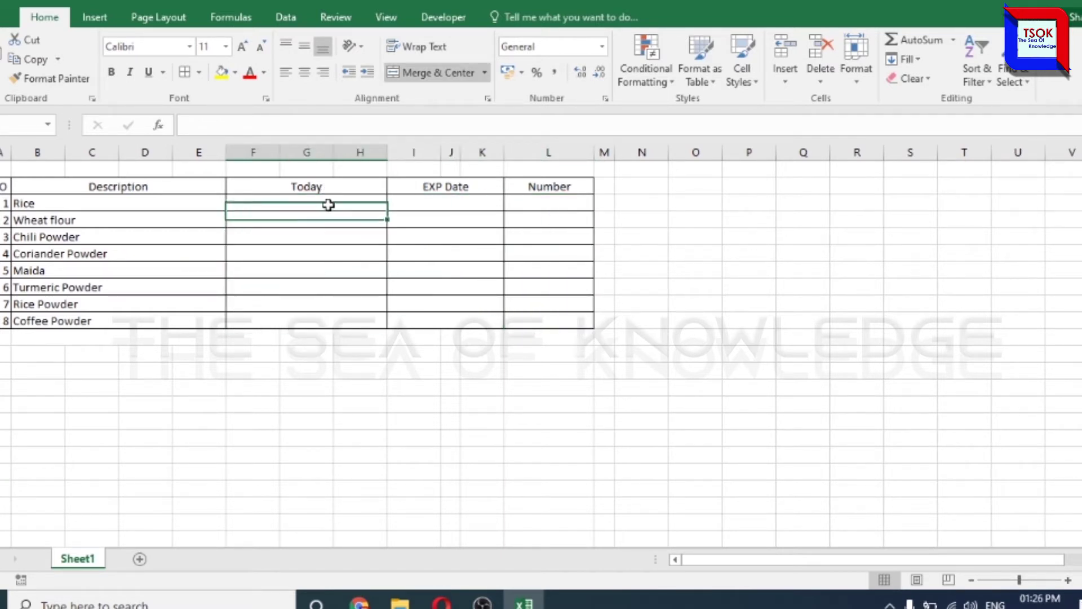
Enter a TODAY formula in the Rice row of the Today column.
{"action": "mouse_move", "coordinate": [336, 203]}
{"action": "left_mouse_down"}
{"action": "mouse_move", "coordinate": [338, 305]}
{"action": "mouse_move", "coordinate": [337, 210]}
{"action": "left_mouse_up"}
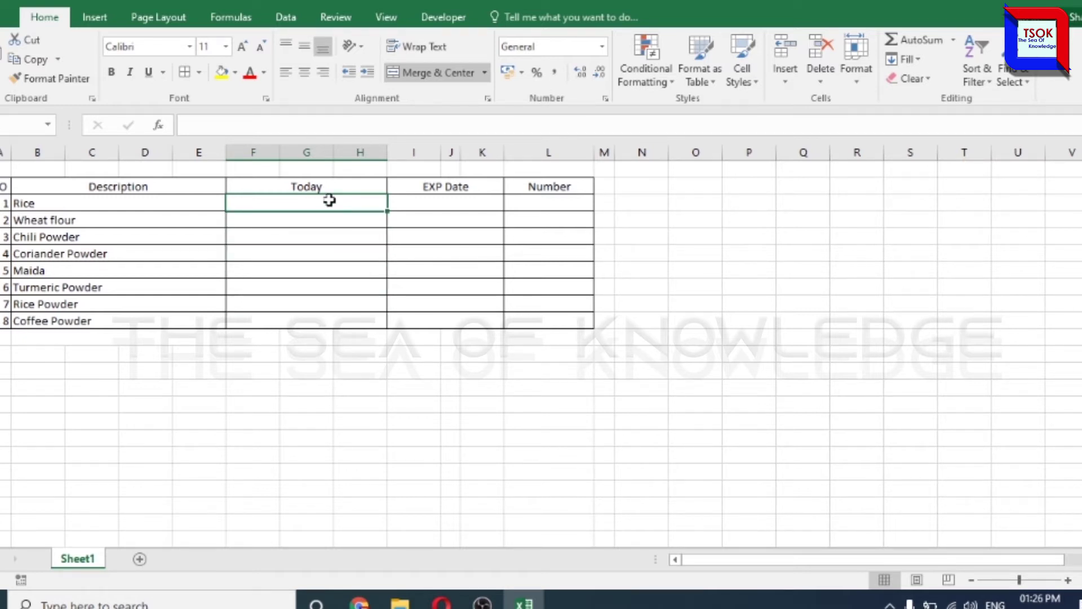
{"action": "type", "text": "="}
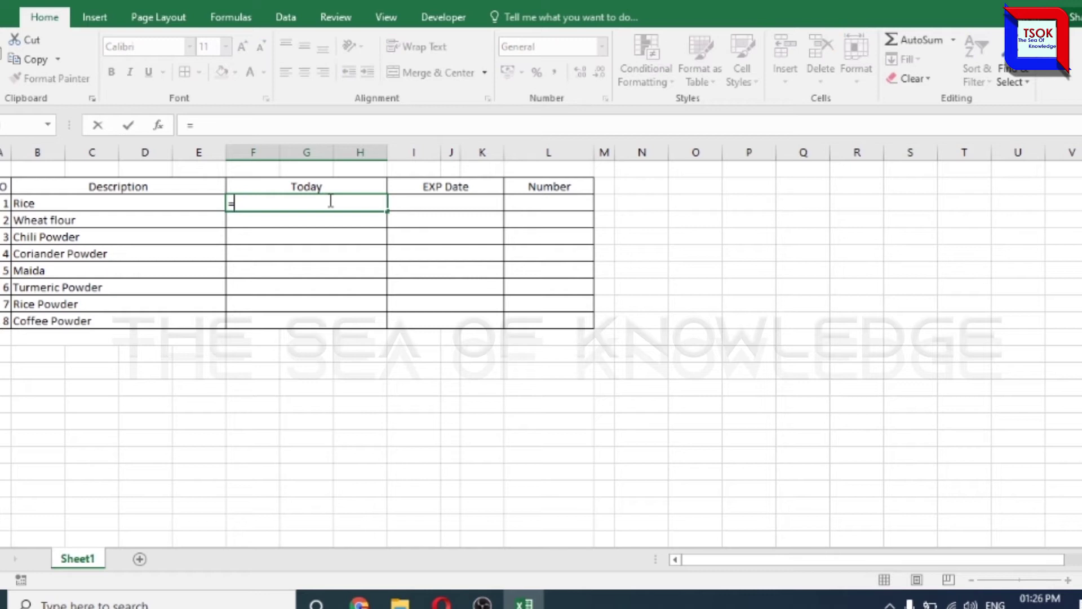
{"action": "type", "text": "to"}
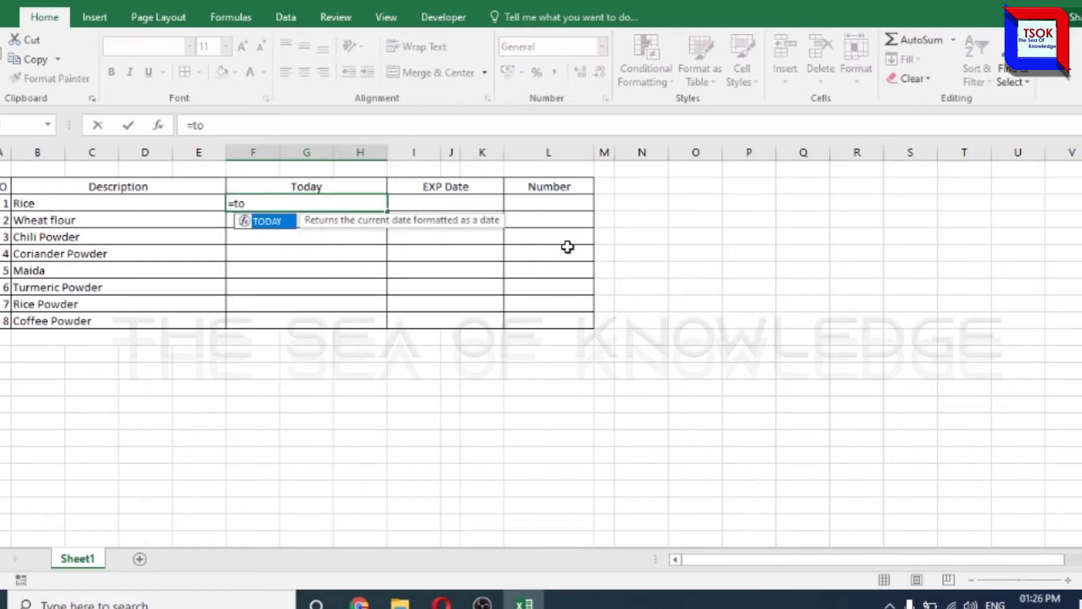
{"action": "double_click", "coordinate": [277, 221]}
{"action": "key", "text": "Return"}
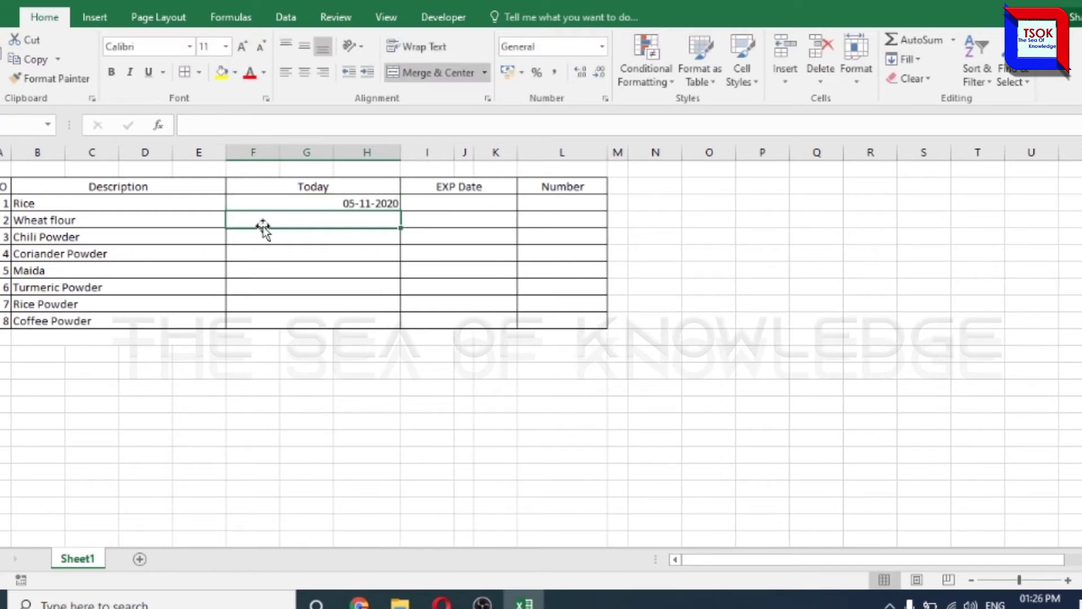
Centre the Today column's item cells horizontally and fill Rice's TODAY formula down to the Coffee Powder row.
{"action": "left_click_drag", "start_coordinate": [336, 203], "coordinate": [333, 327]}
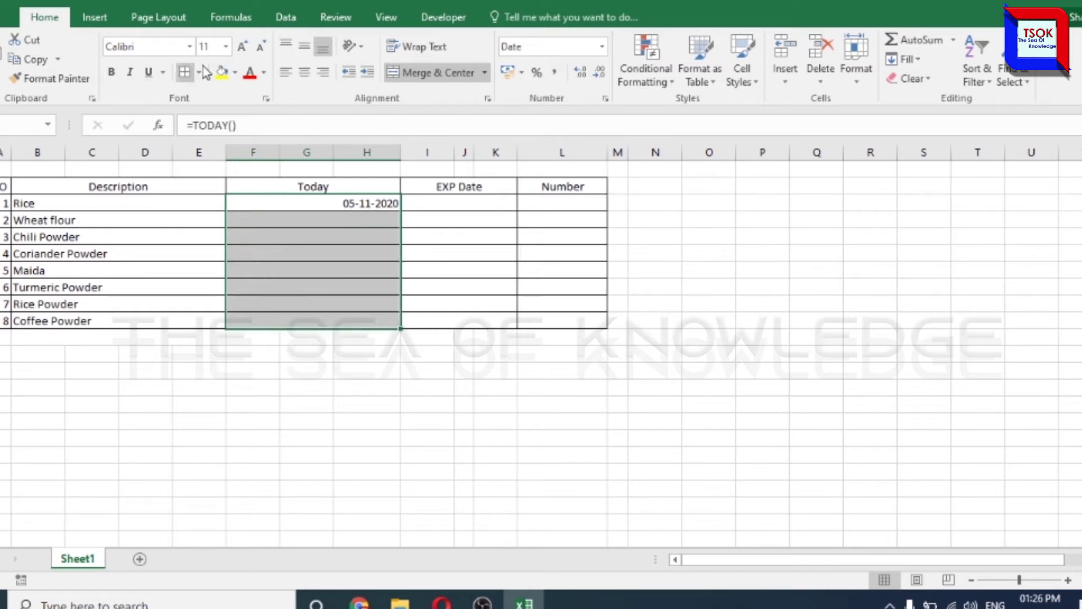
{"action": "left_click", "coordinate": [305, 72]}
{"action": "left_click", "coordinate": [329, 269]}
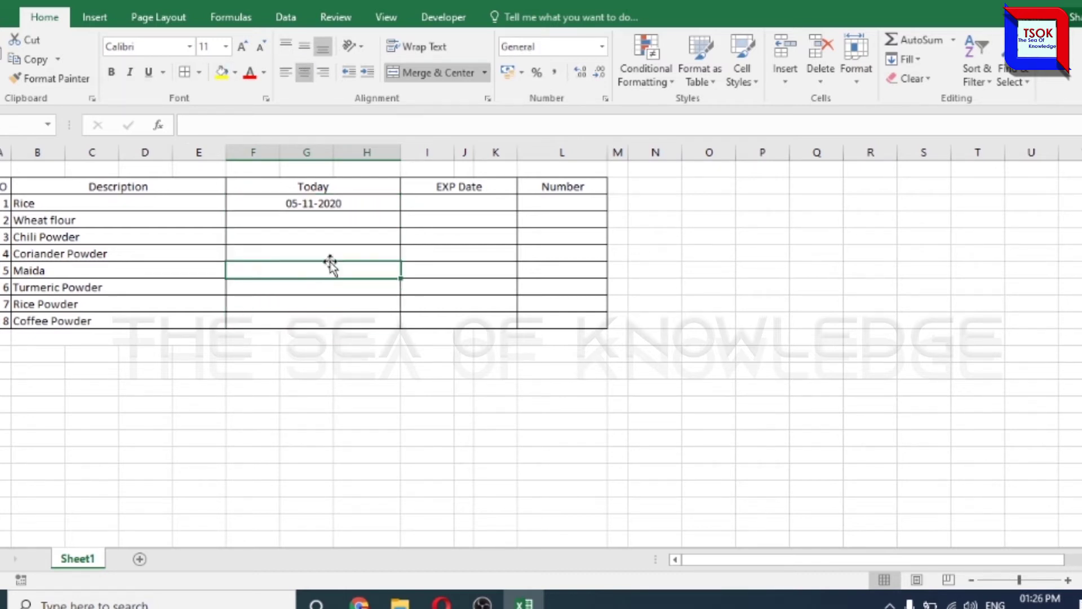
{"action": "left_click", "coordinate": [377, 210]}
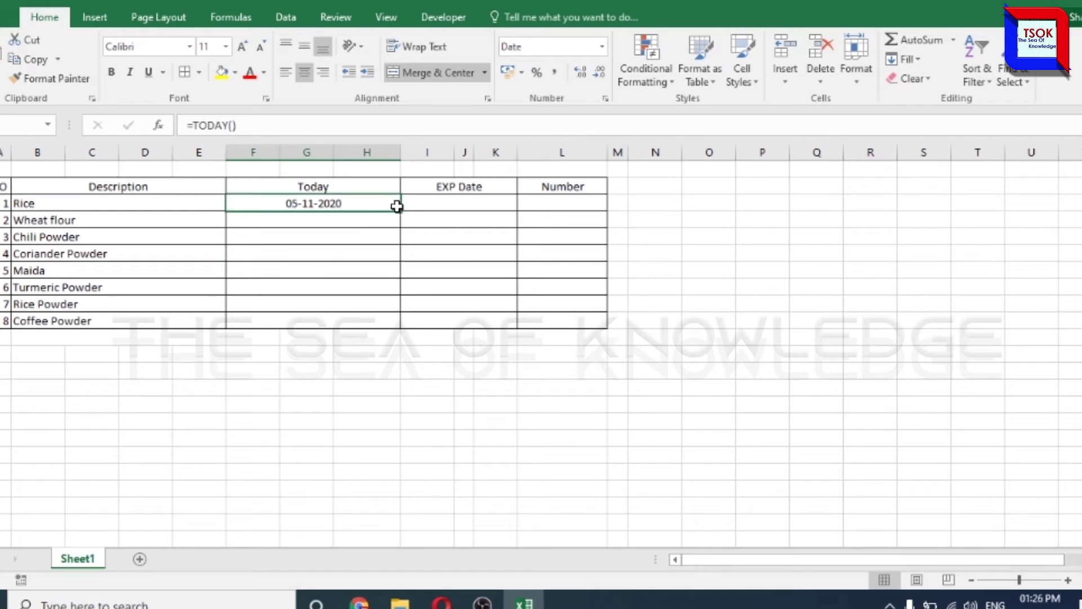
{"action": "left_click_drag", "start_coordinate": [404, 211], "coordinate": [399, 334]}
{"action": "left_click", "coordinate": [365, 373]}
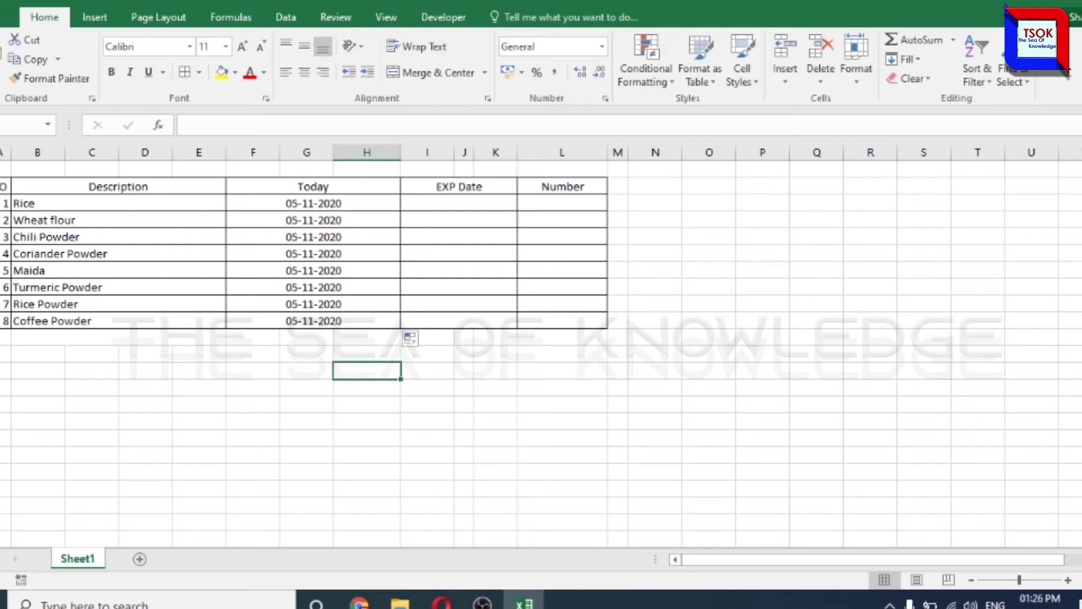
Enter the expiry dates 05/12/2020 for Rice and 10/10/2020 for Wheat flour.
{"action": "left_click", "coordinate": [443, 203]}
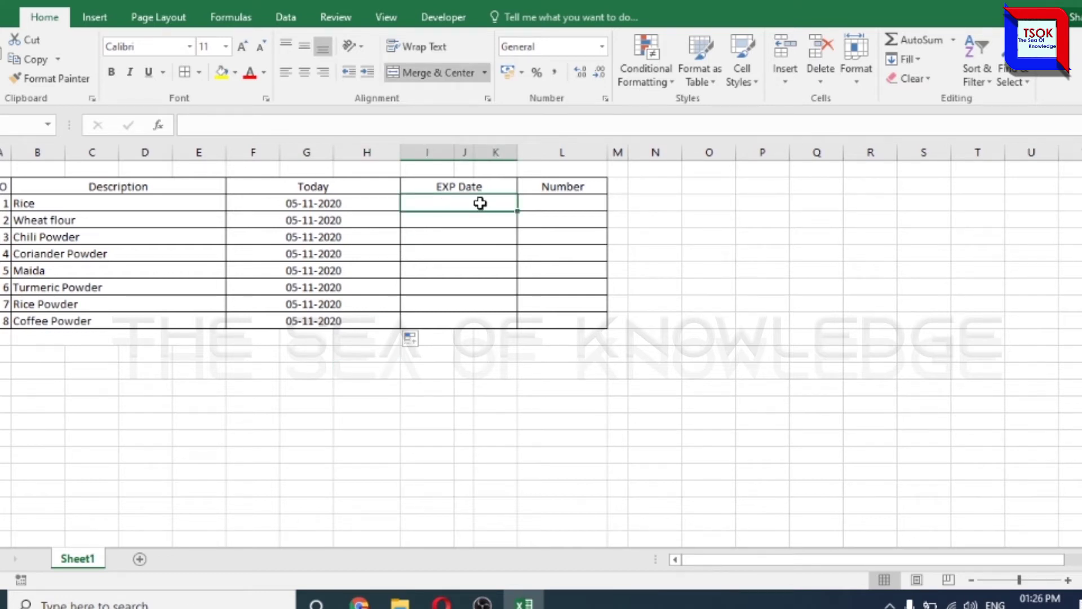
{"action": "type", "text": "05/"}
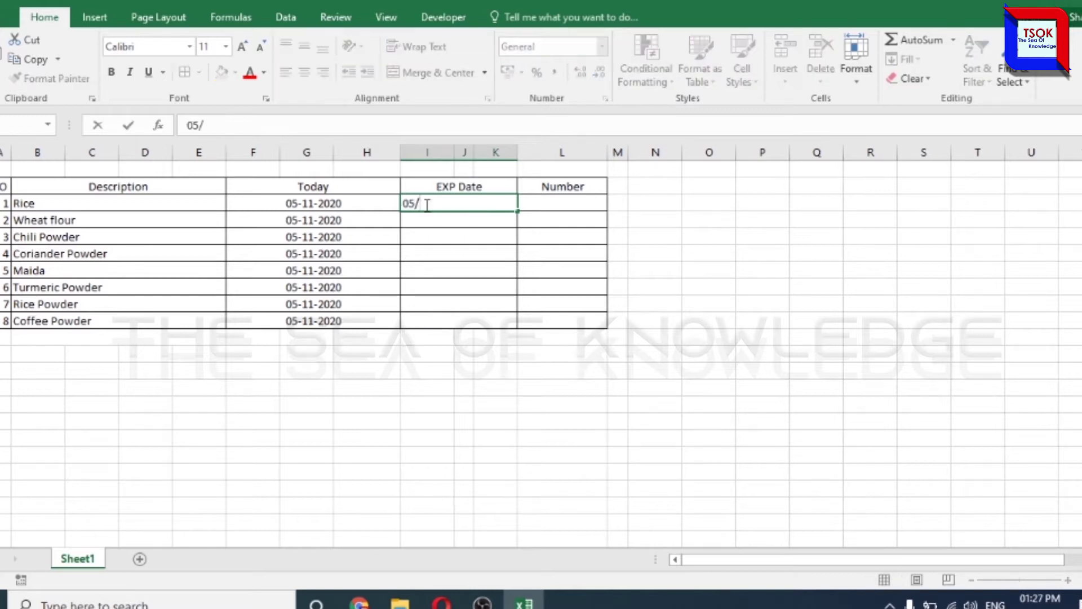
{"action": "type", "text": "12/2020"}
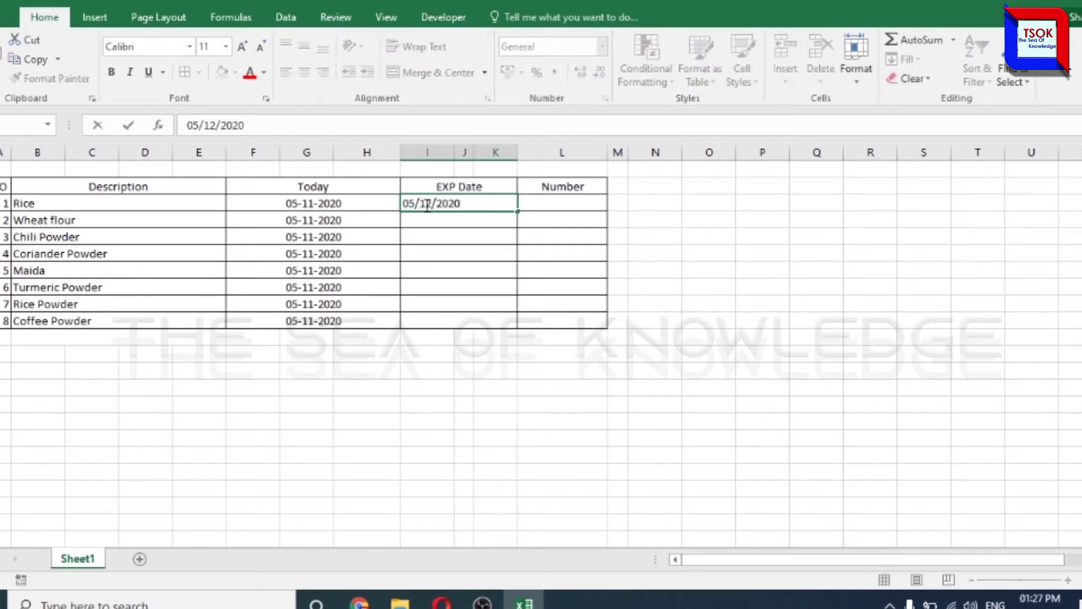
{"action": "key", "text": "Return"}
{"action": "left_click_drag", "start_coordinate": [490, 205], "coordinate": [472, 322]}
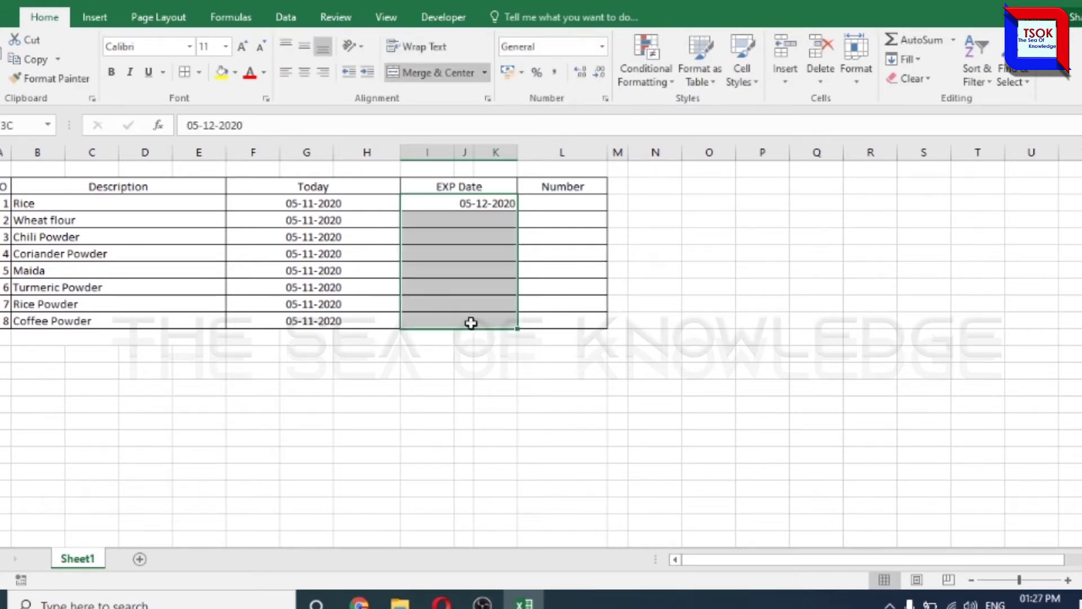
{"action": "left_click", "coordinate": [494, 218]}
{"action": "type", "text": "10/10/2020"}
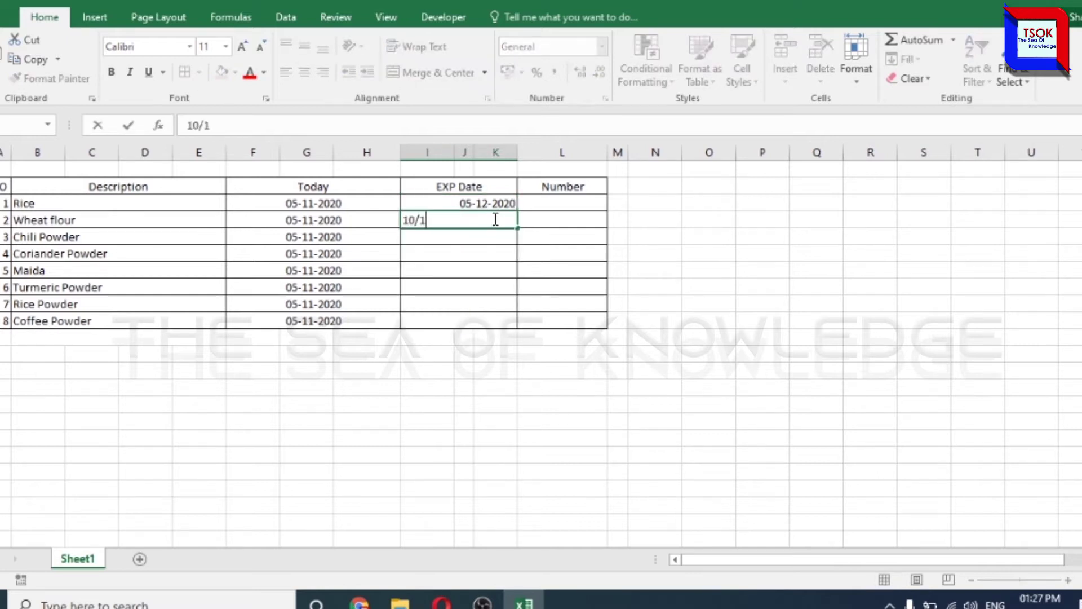
{"action": "key", "text": "Return"}
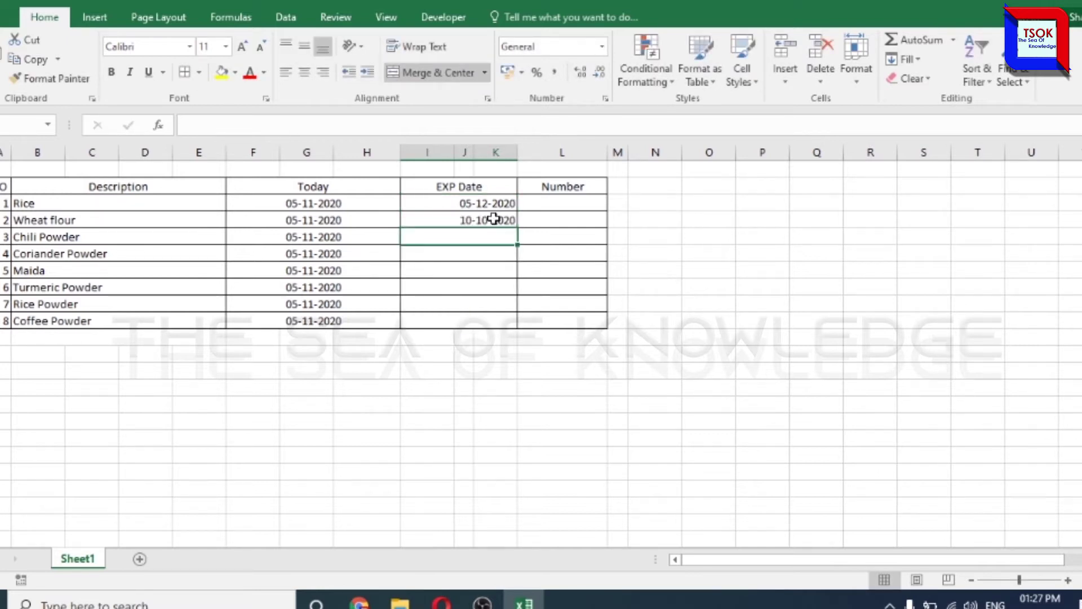
Enter the expiry dates 10/10/2021 for Chili Powder and 10/09/2020 for Coriander Powder.
{"action": "type", "text": "10/10/2021"}
{"action": "key", "text": "Return"}
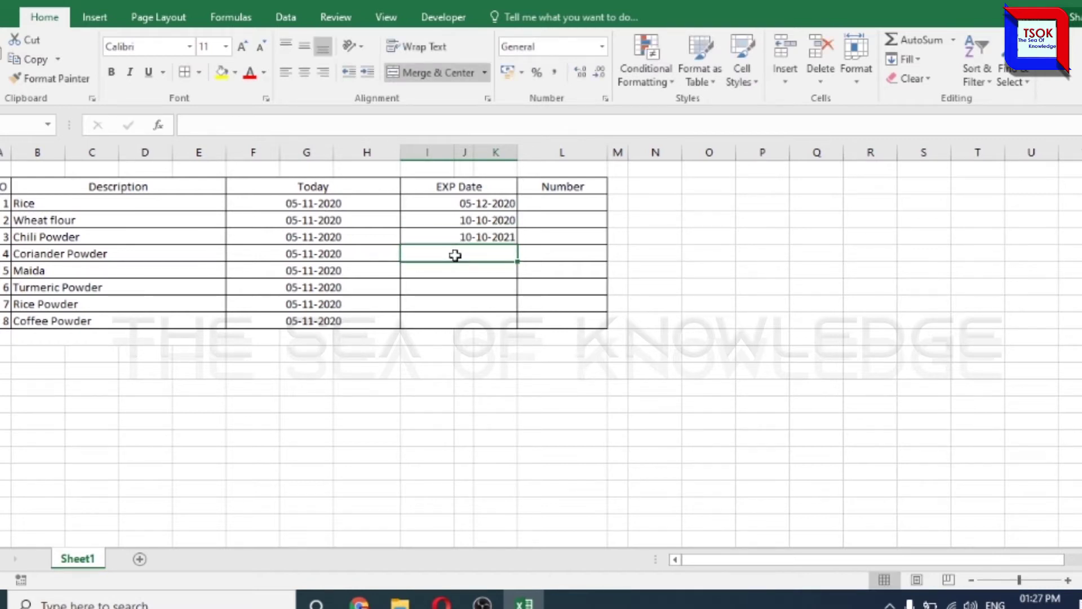
{"action": "type", "text": "10/09/2020"}
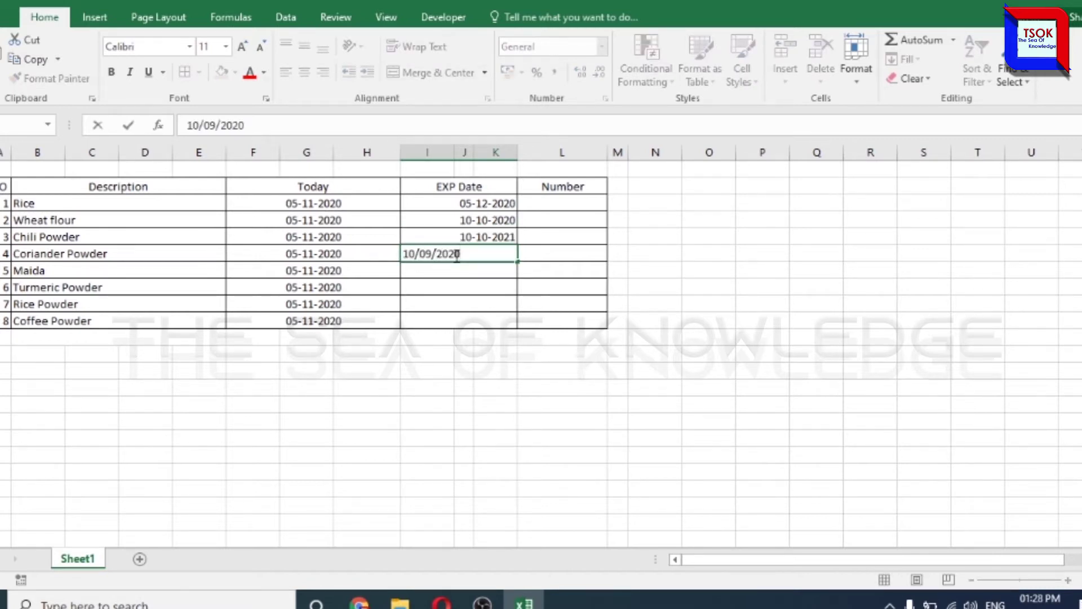
{"action": "key", "text": "Return"}
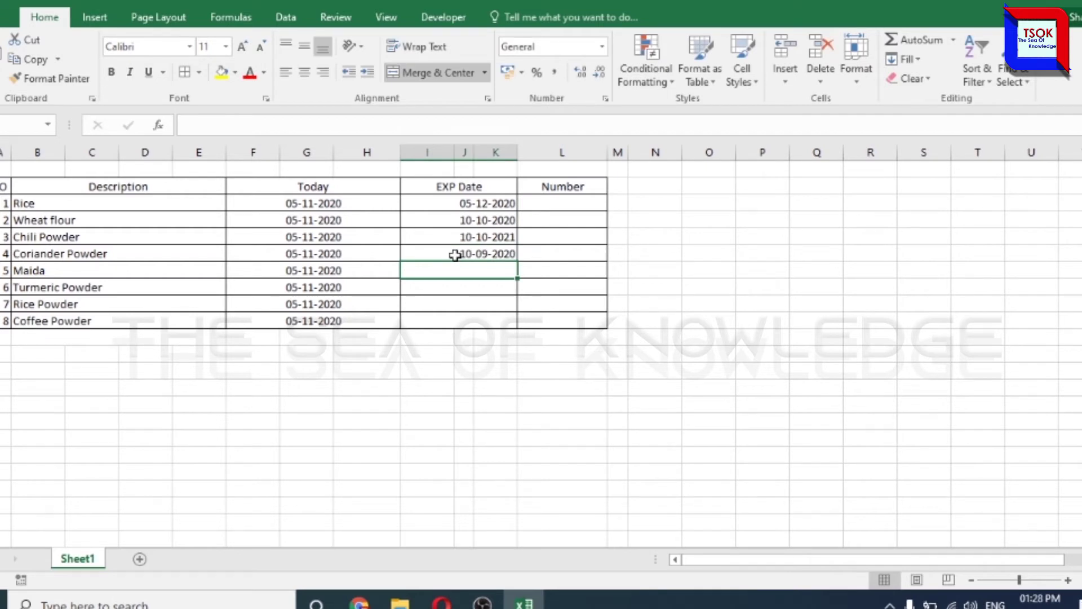
Enter the expiry dates 20/04/2021 for Maida and 23/05/2022 for Turmeric Powder.
{"action": "type", "text": "20/"}
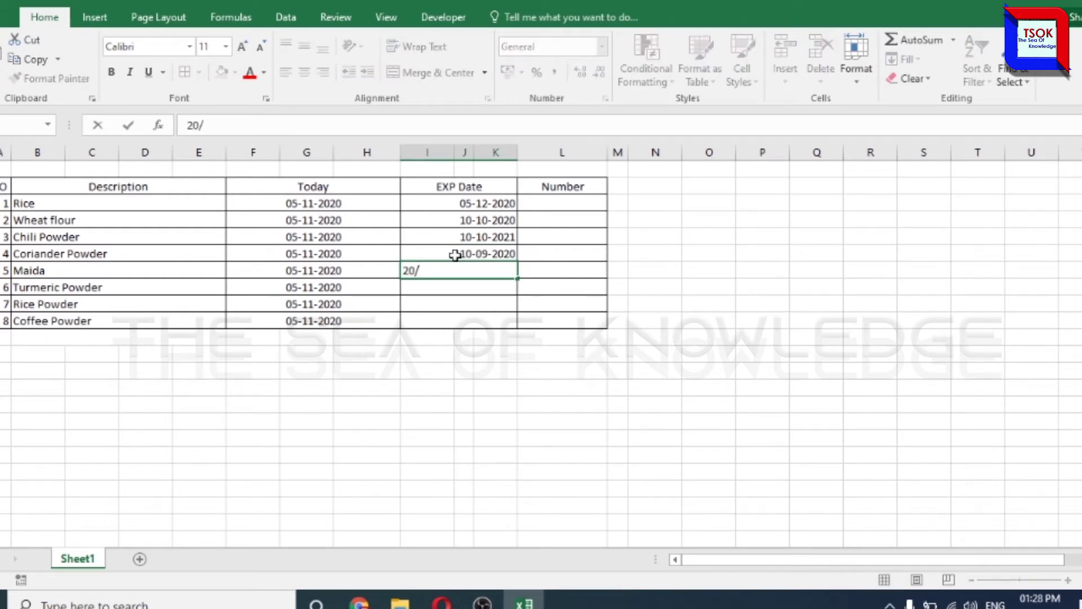
{"action": "type", "text": "04/2021"}
{"action": "key", "text": "Return"}
{"action": "type", "text": "23/"}
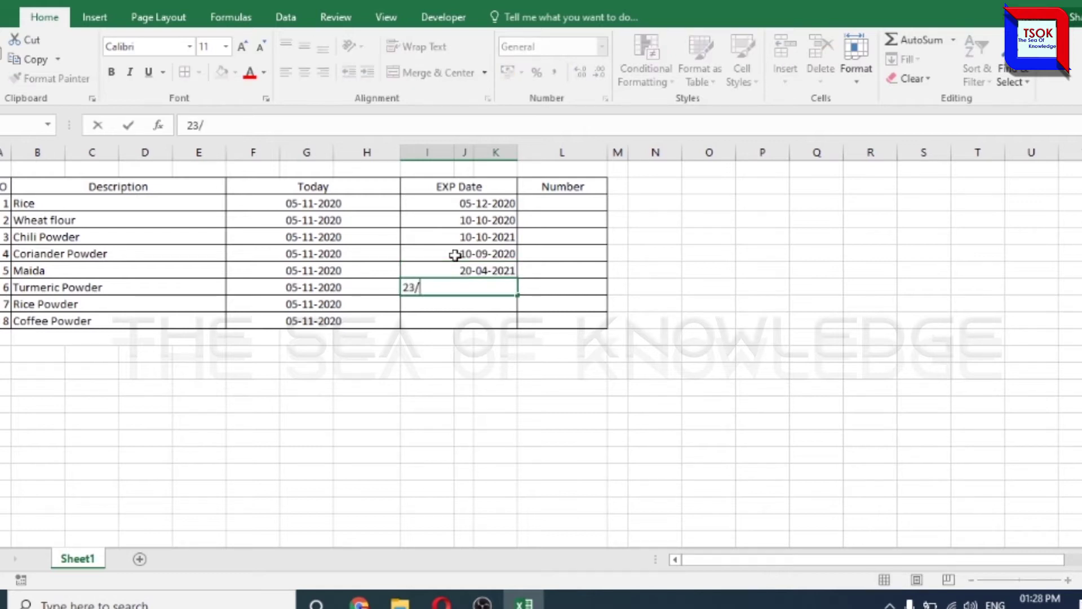
{"action": "type", "text": "05/2022"}
{"action": "key", "text": "Return"}
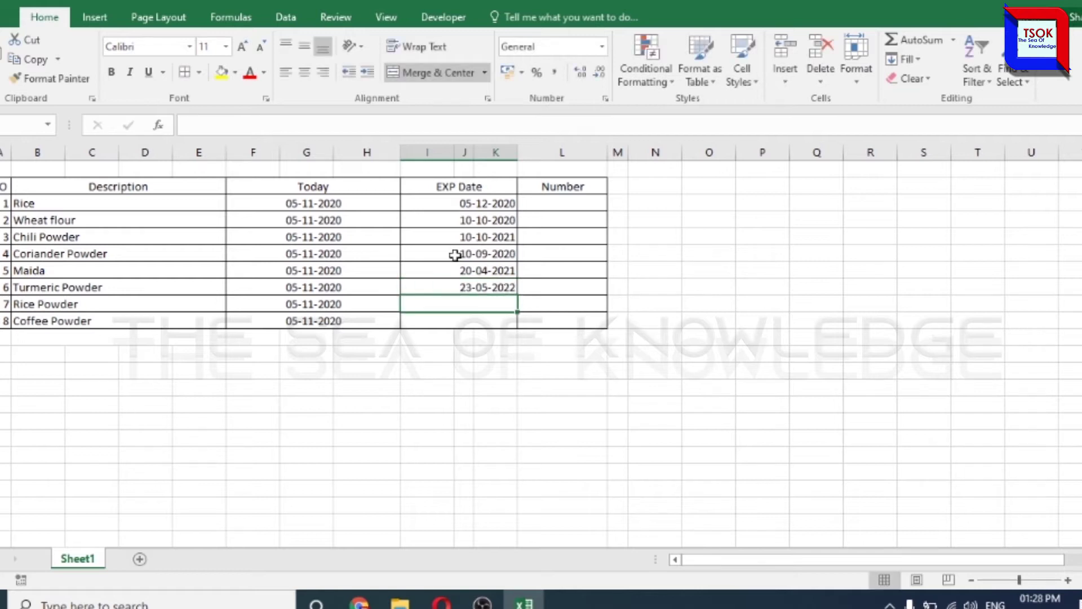
Enter the expiry dates 11/11/2020 for Rice Powder and 10/12/2020 for Coffee Powder.
{"action": "type", "text": "11/"}
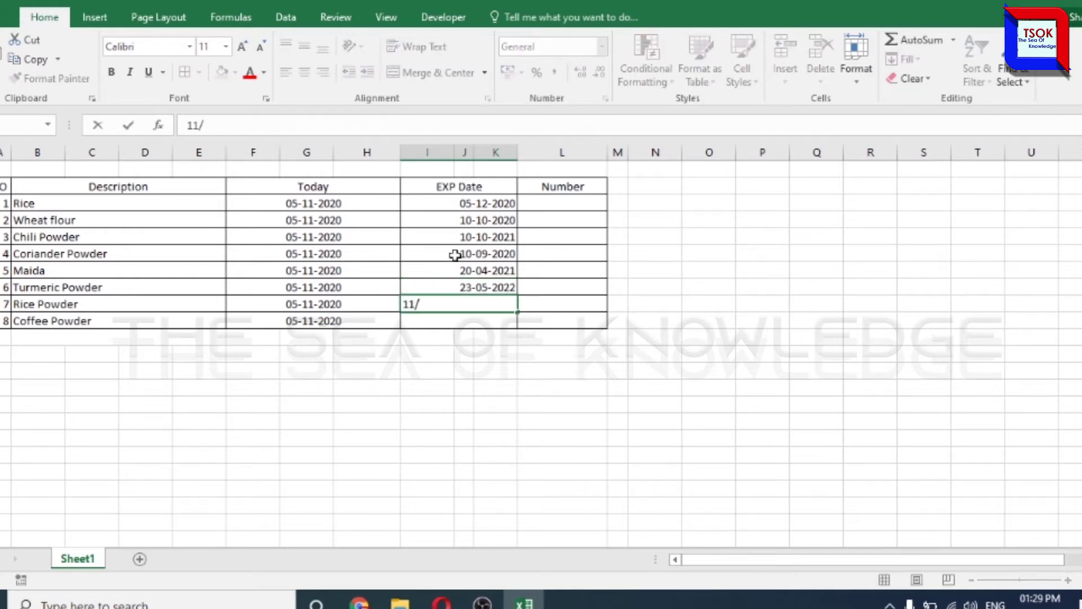
{"action": "type", "text": "11/2020"}
{"action": "key", "text": "Return"}
{"action": "type", "text": "1"}
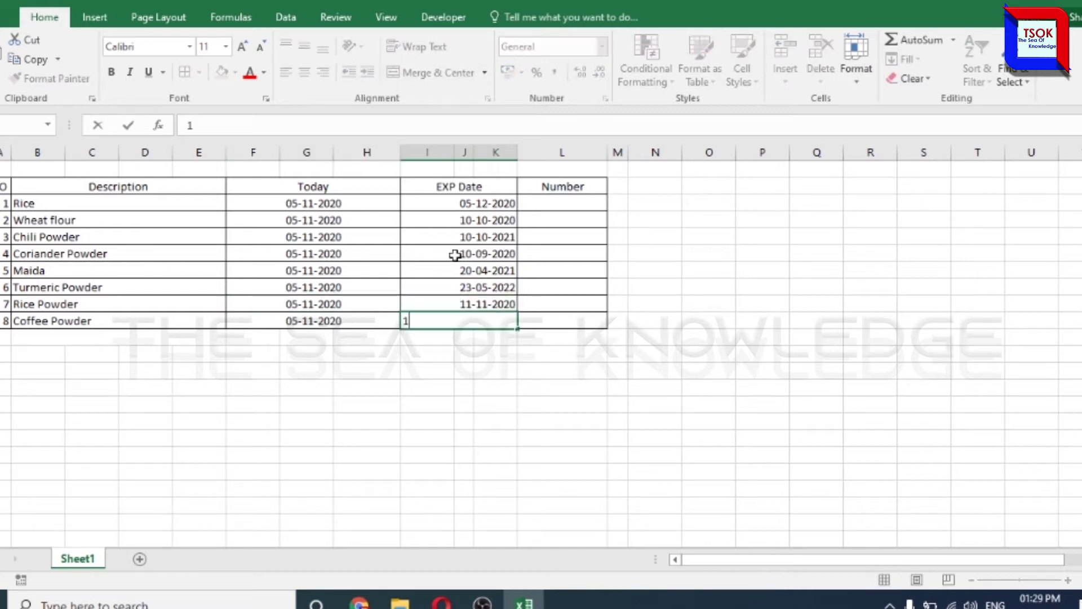
{"action": "type", "text": "0/12/2020"}
{"action": "key", "text": "Return"}
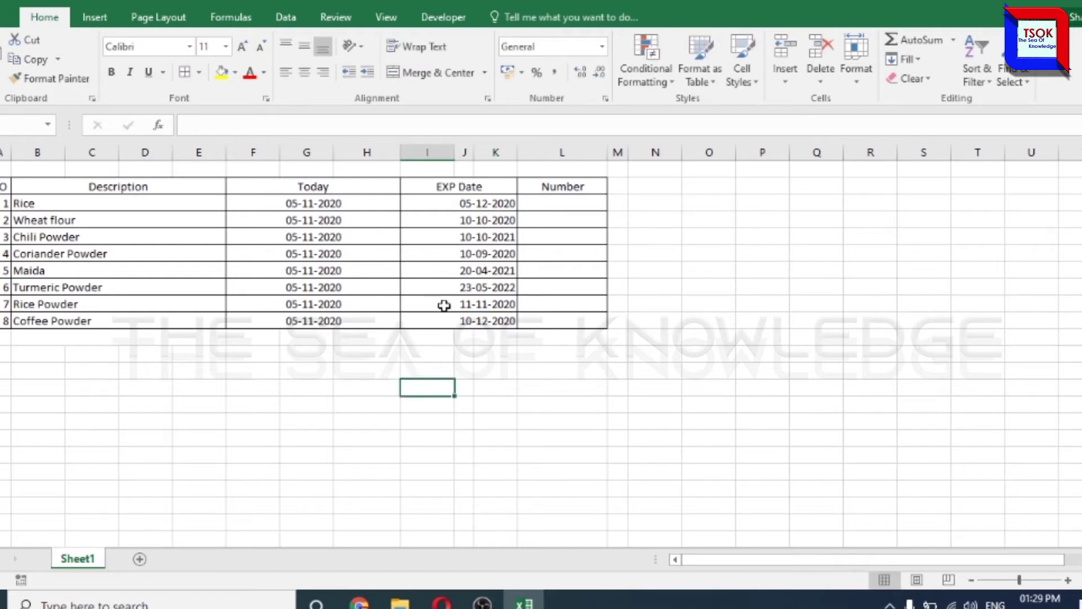
Centre all eight expiry dates horizontally in the EXP Date column.
{"action": "left_click_drag", "start_coordinate": [489, 203], "coordinate": [489, 319]}
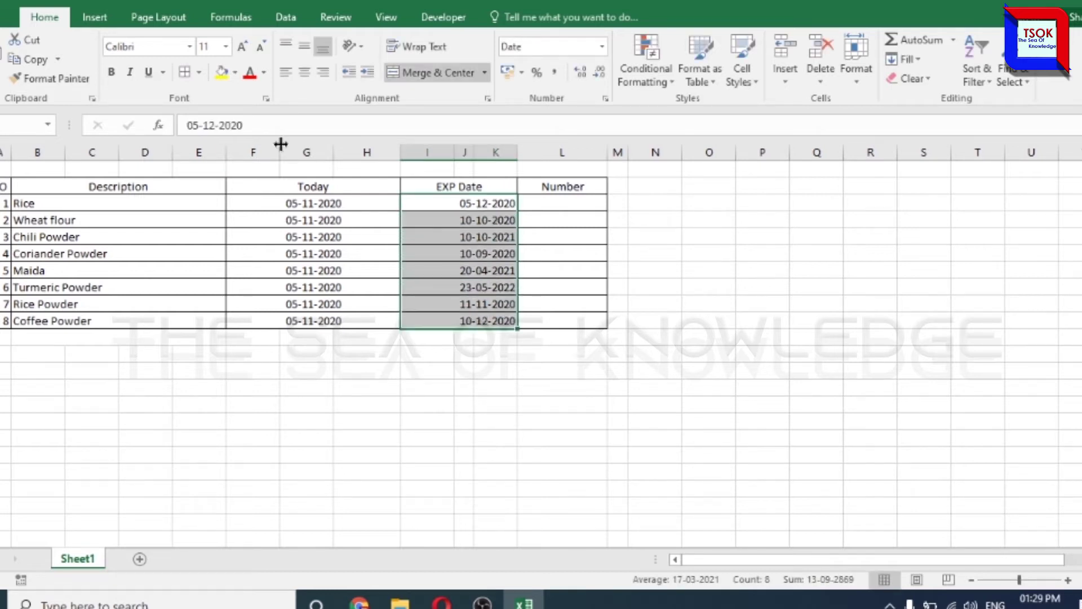
{"action": "left_click", "coordinate": [305, 71]}
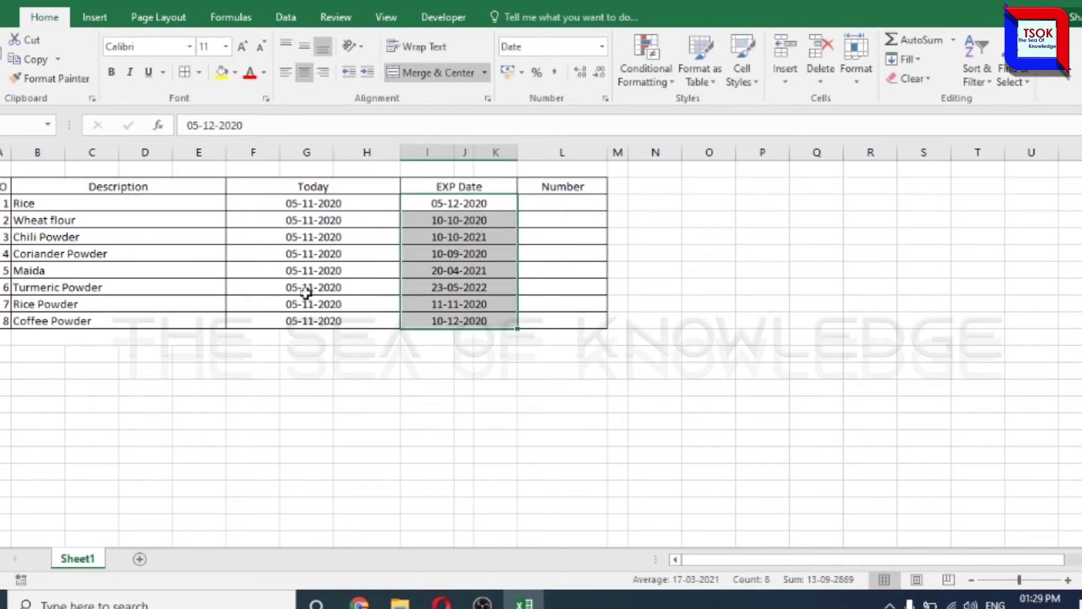
Calculate Rice's remaining days in the Number column with the formula =I3-F3.
{"action": "left_click", "coordinate": [573, 210]}
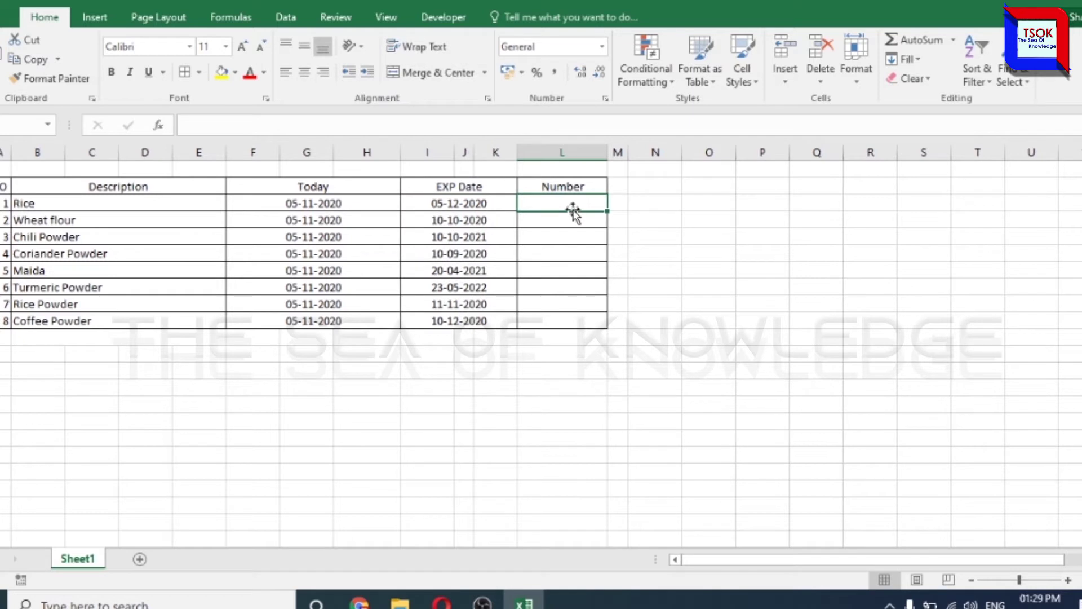
{"action": "type", "text": "="}
{"action": "key", "text": "Left"}
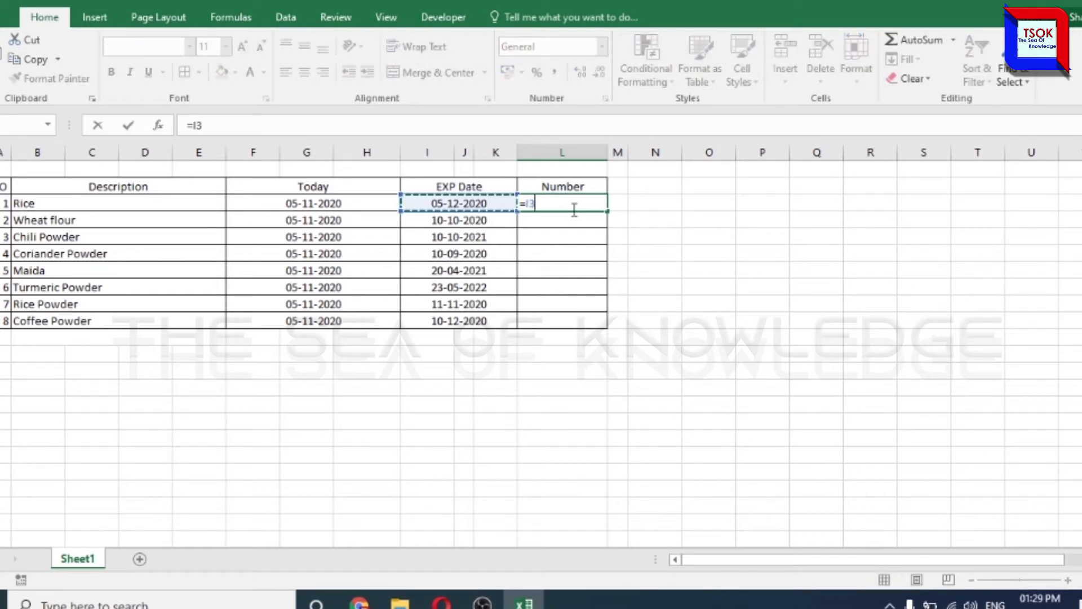
{"action": "type", "text": "-"}
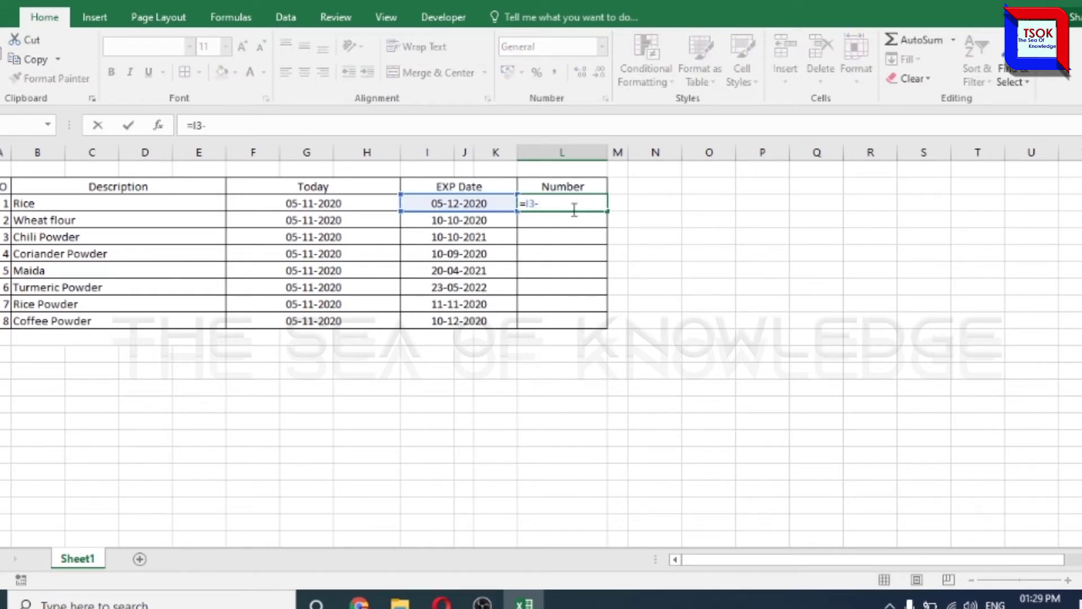
{"action": "key", "text": "Left"}
{"action": "key", "text": "Left"}
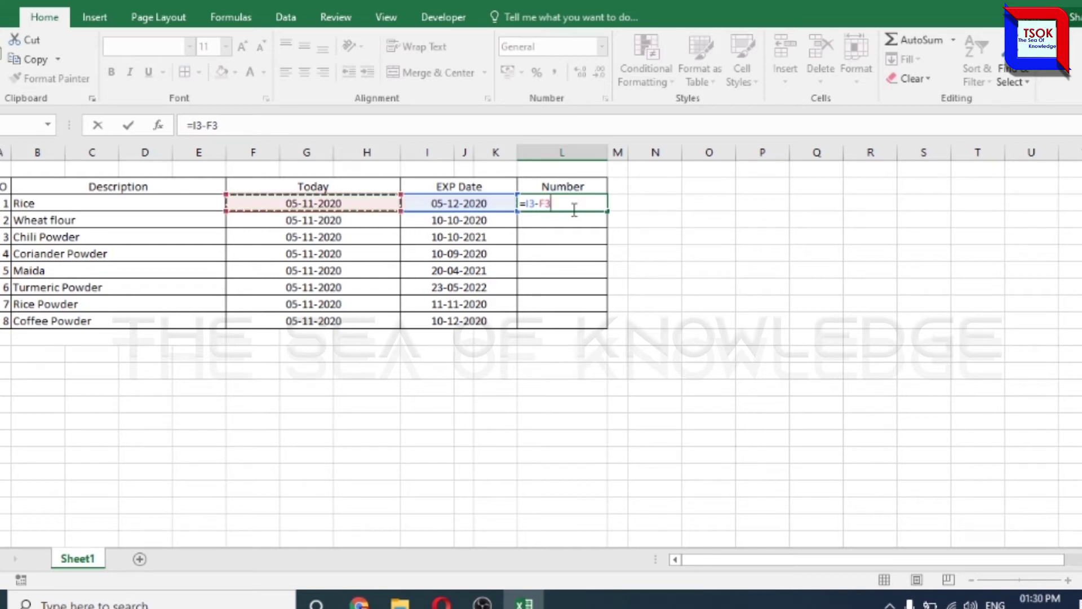
{"action": "key", "text": "Return"}
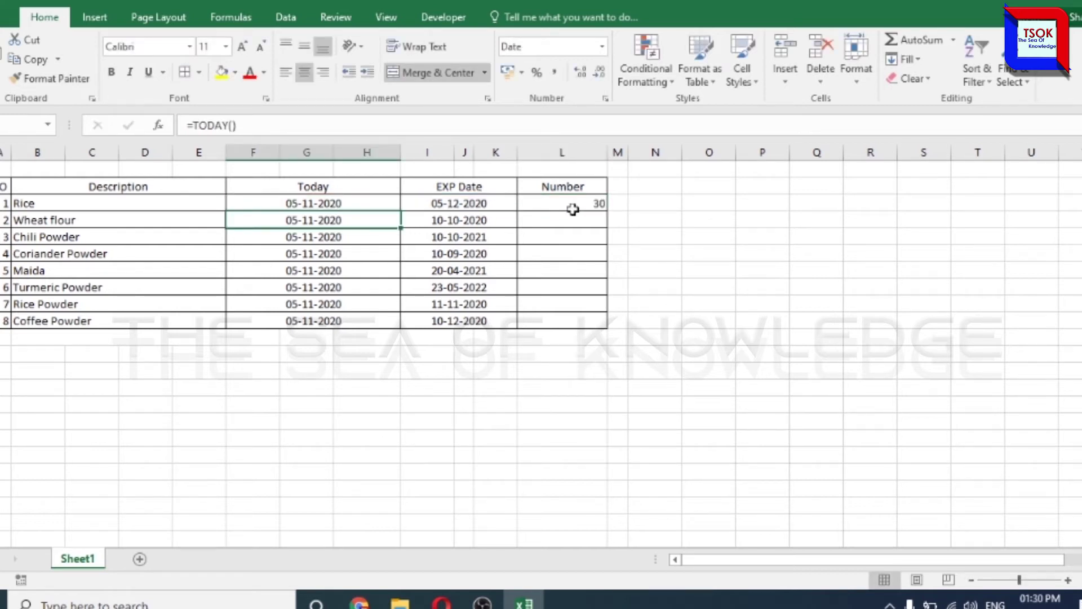
Calculate Wheat flour's remaining days in the Number column with the formula =I4-F4.
{"action": "key", "text": "Right"}
{"action": "key", "text": "Right"}
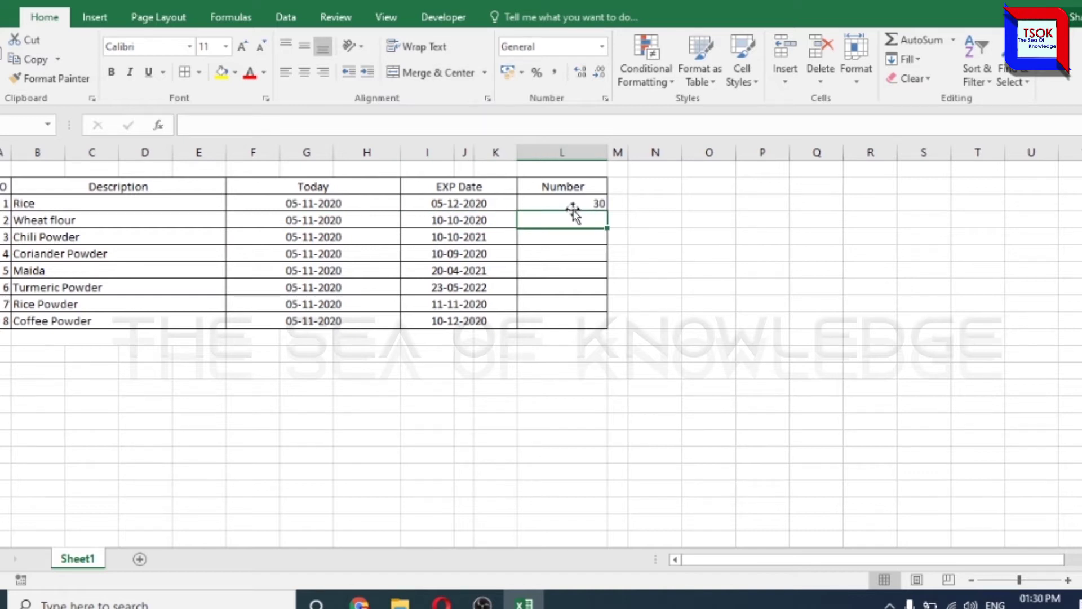
{"action": "type", "text": "="}
{"action": "key", "text": "Left"}
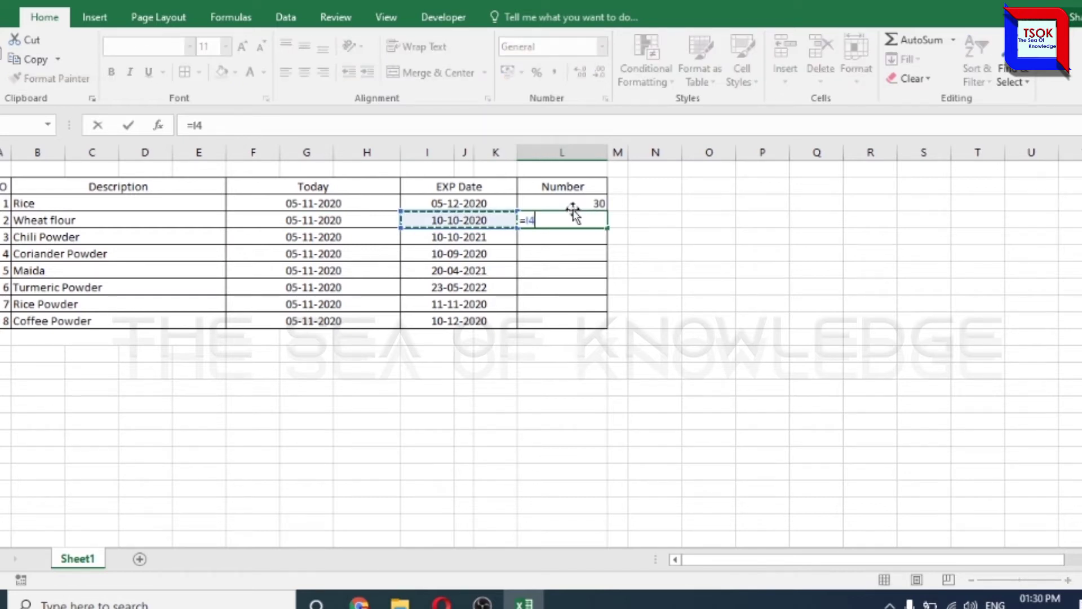
{"action": "type", "text": "-"}
{"action": "key", "text": "Left"}
{"action": "key", "text": "Left"}
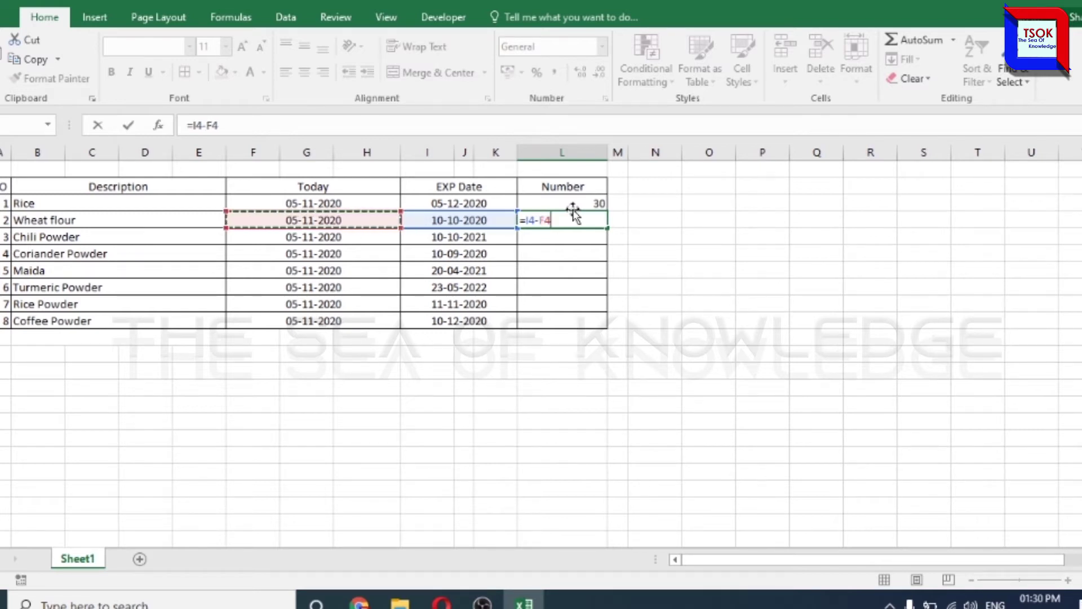
{"action": "key", "text": "Return"}
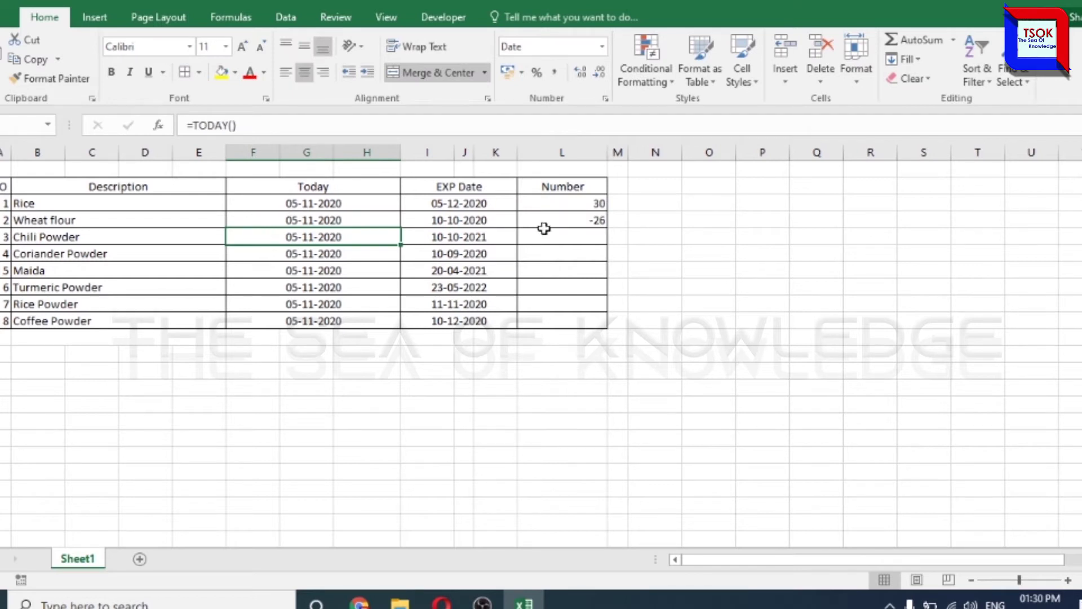
Fill Wheat flour's remaining-days formula down the Number column through Coffee Powder.
{"action": "left_click", "coordinate": [596, 230]}
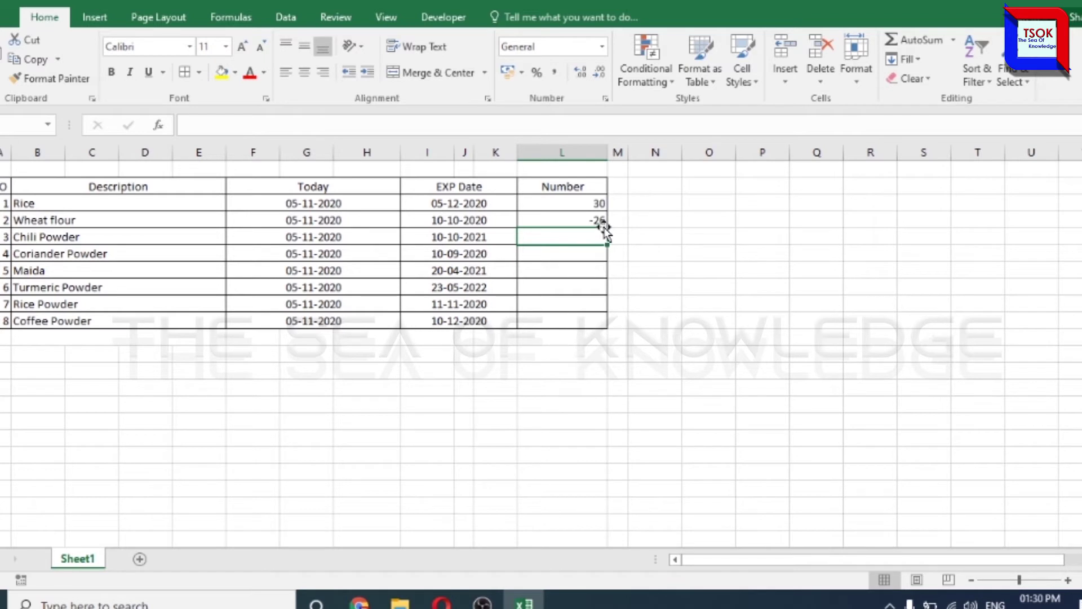
{"action": "left_click", "coordinate": [703, 222]}
{"action": "left_click", "coordinate": [603, 220]}
{"action": "left_click_drag", "start_coordinate": [607, 228], "coordinate": [605, 324]}
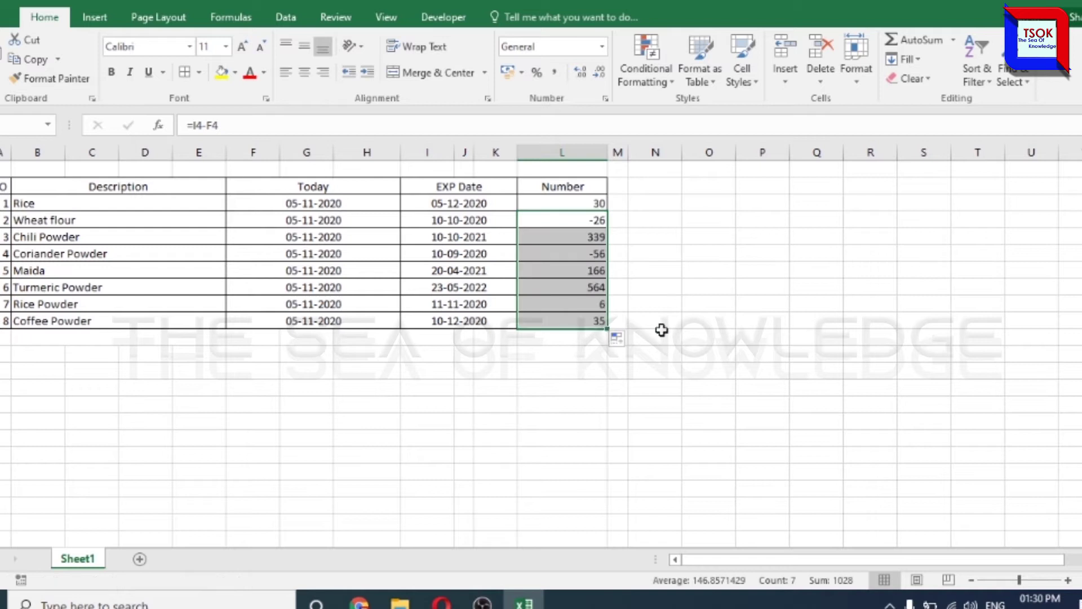
{"action": "left_click", "coordinate": [662, 330]}
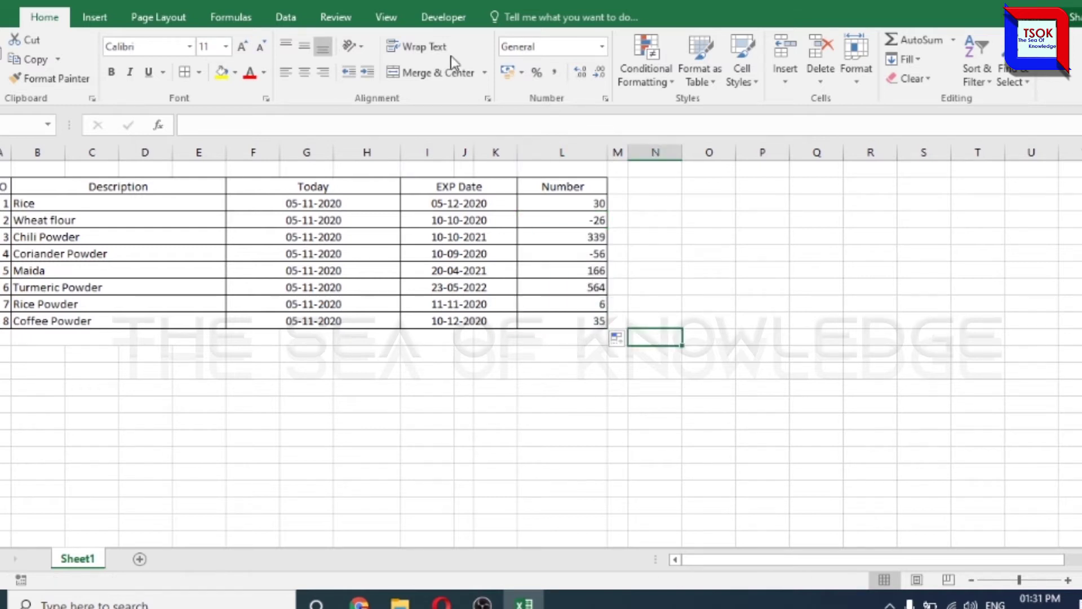
Add a Less Than conditional formatting rule to the eight EXP dates with =today() and Light Red Fill with Dark Red Text.
{"action": "left_click_drag", "start_coordinate": [434, 203], "coordinate": [454, 309]}
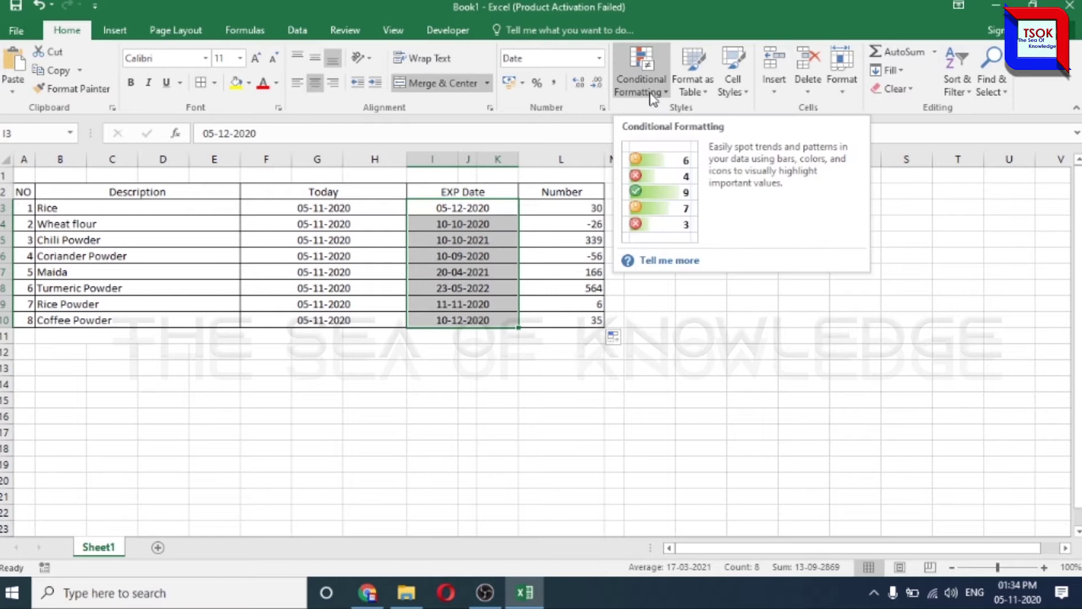
{"action": "left_click", "coordinate": [656, 92]}
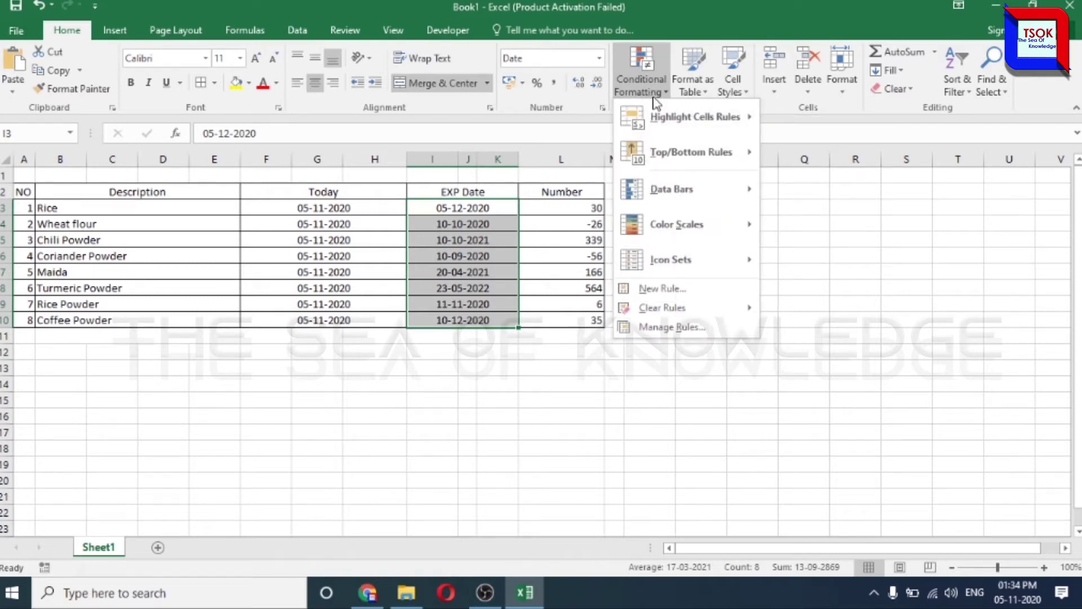
{"action": "mouse_move", "coordinate": [674, 128]}
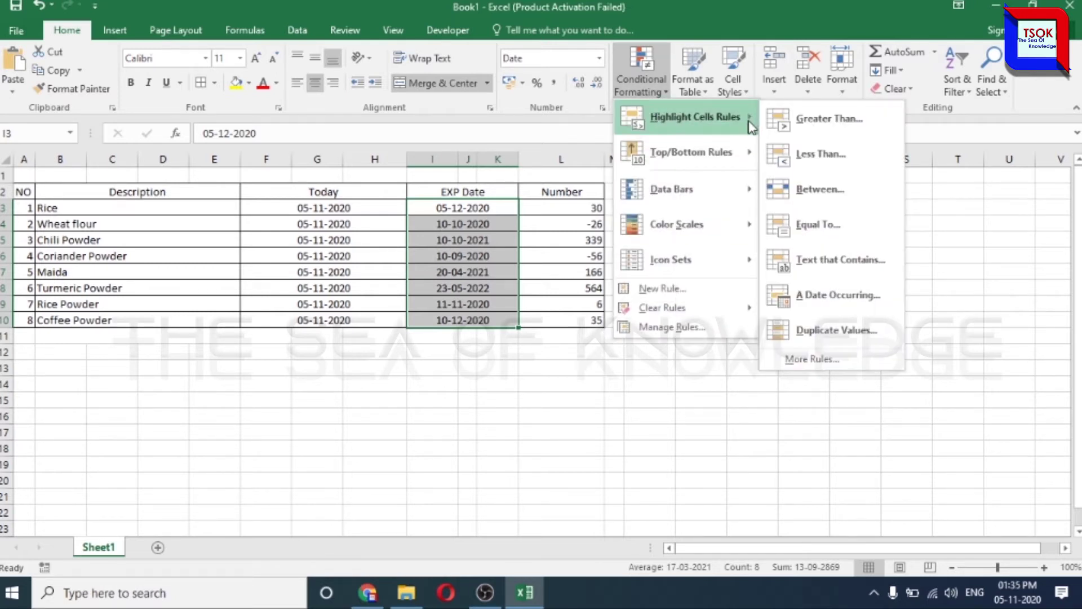
{"action": "left_click", "coordinate": [794, 158]}
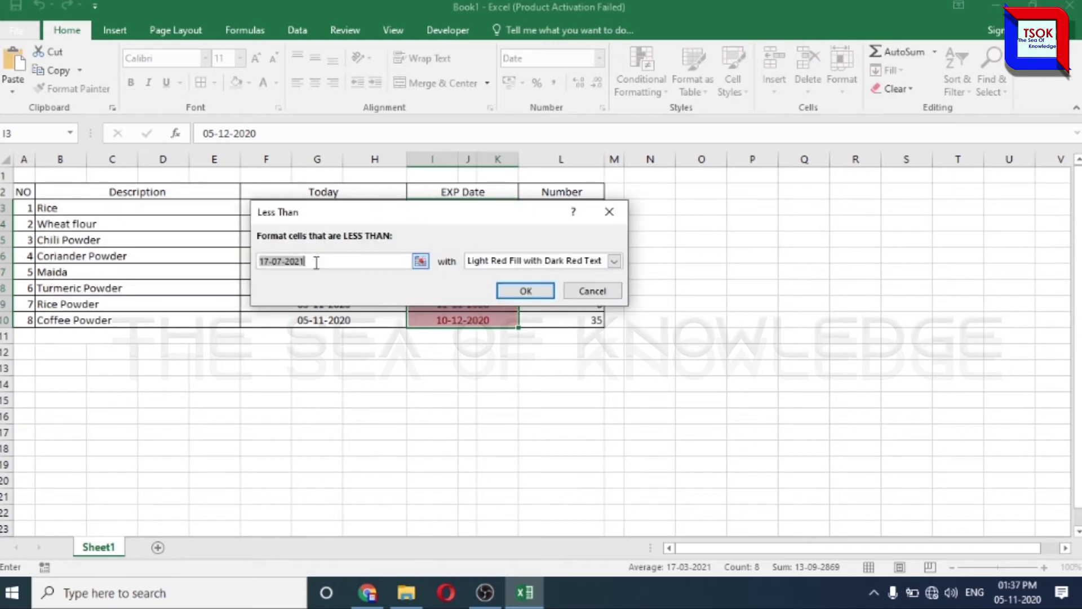
{"action": "type", "text": "=today("}
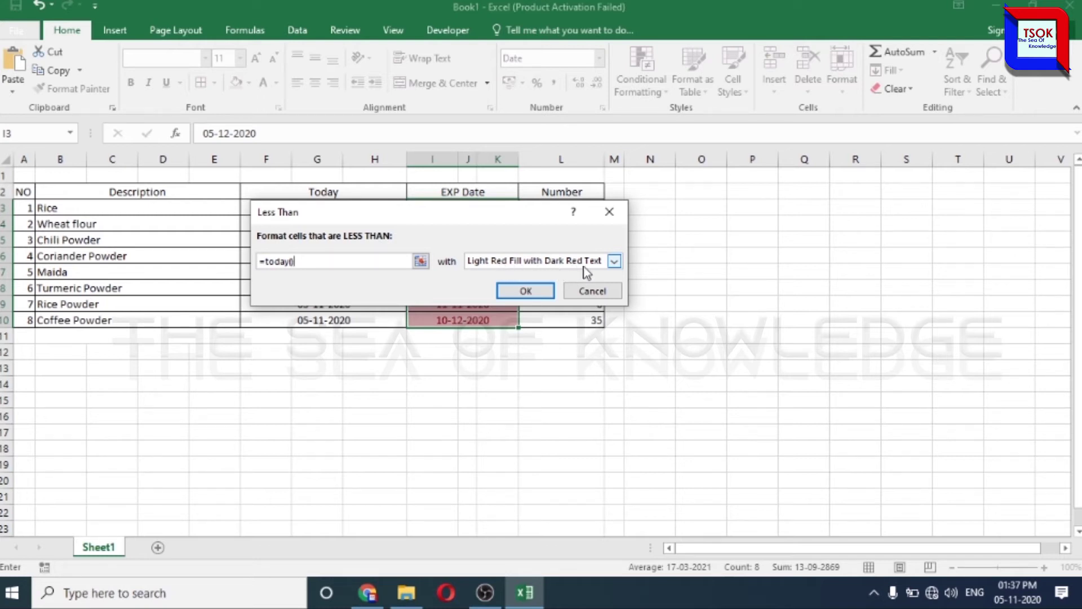
{"action": "left_click", "coordinate": [539, 290]}
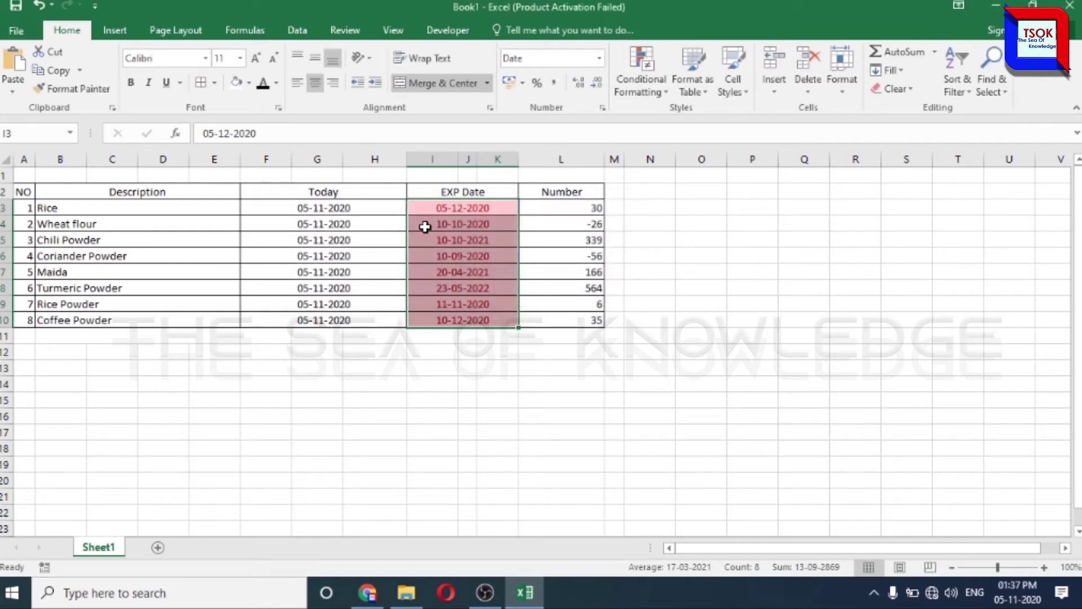
Add a Between highlight rule to the EXP dates from =today() to =today()+30 with Yellow Fill with Dark Yellow Text.
{"action": "left_click", "coordinate": [642, 86]}
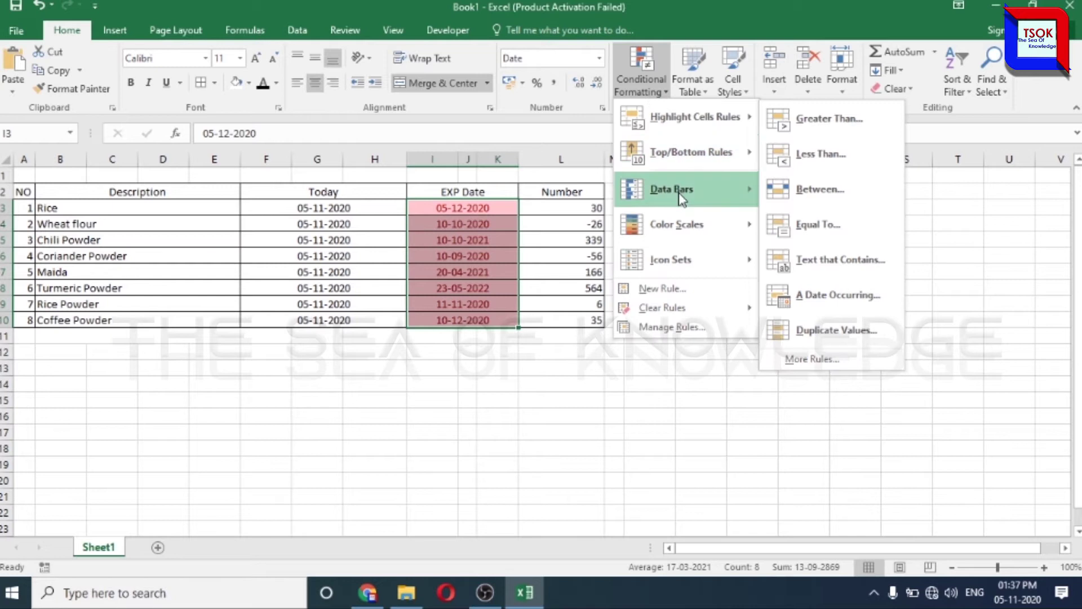
{"action": "mouse_move", "coordinate": [674, 117]}
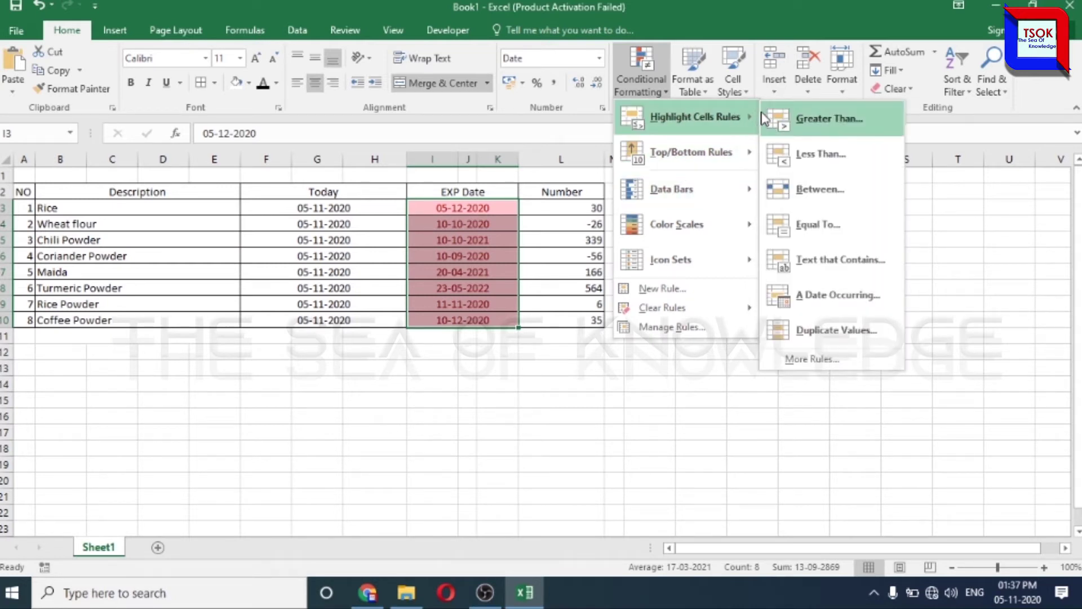
{"action": "left_click", "coordinate": [782, 187]}
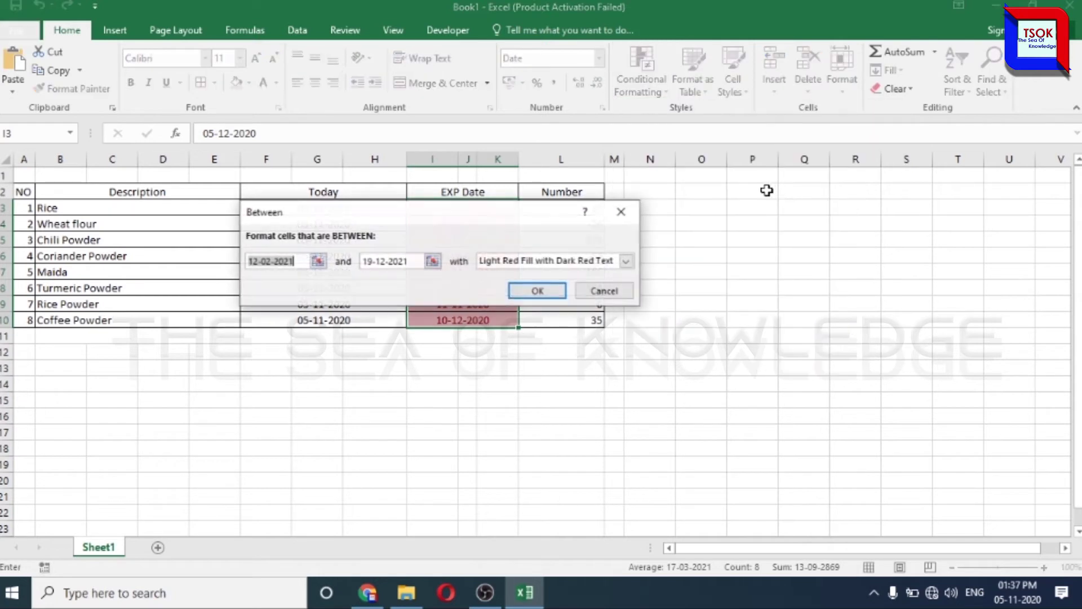
{"action": "type", "text": "=today("}
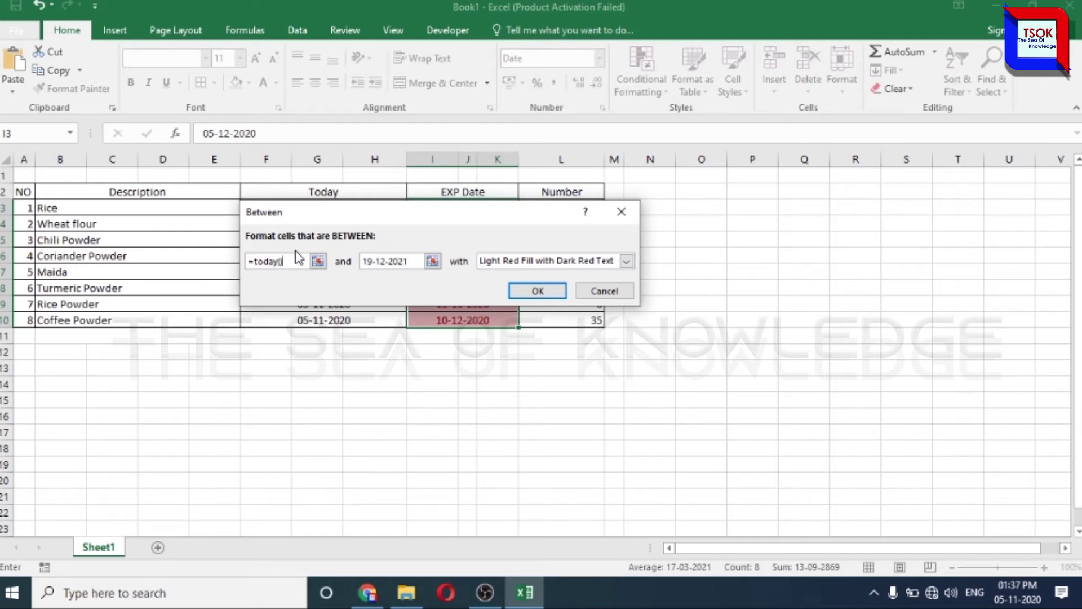
{"action": "key", "text": "Tab"}
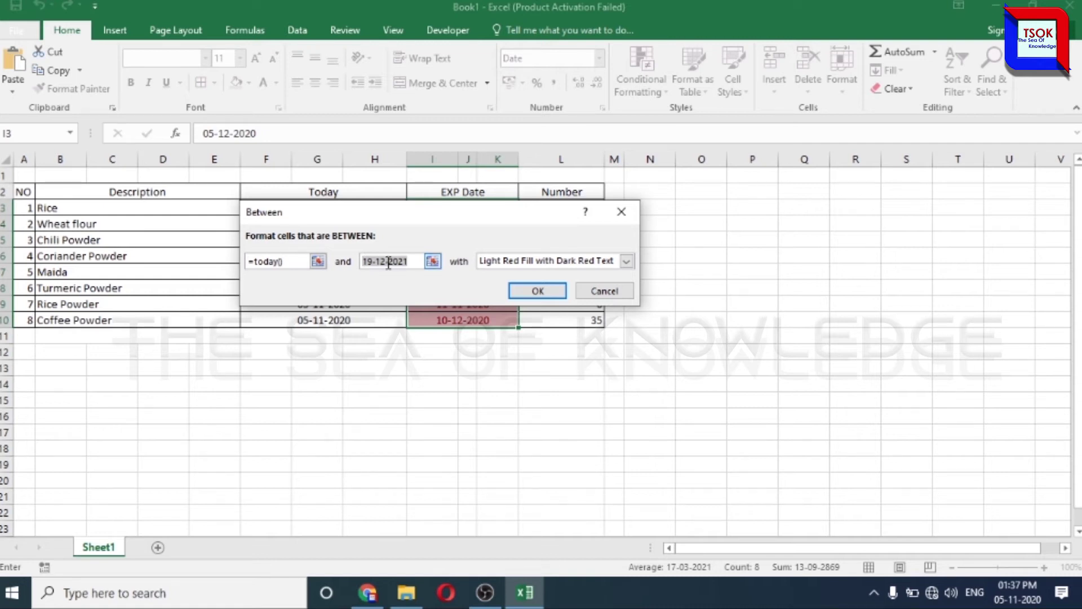
{"action": "type", "text": "=today()+30"}
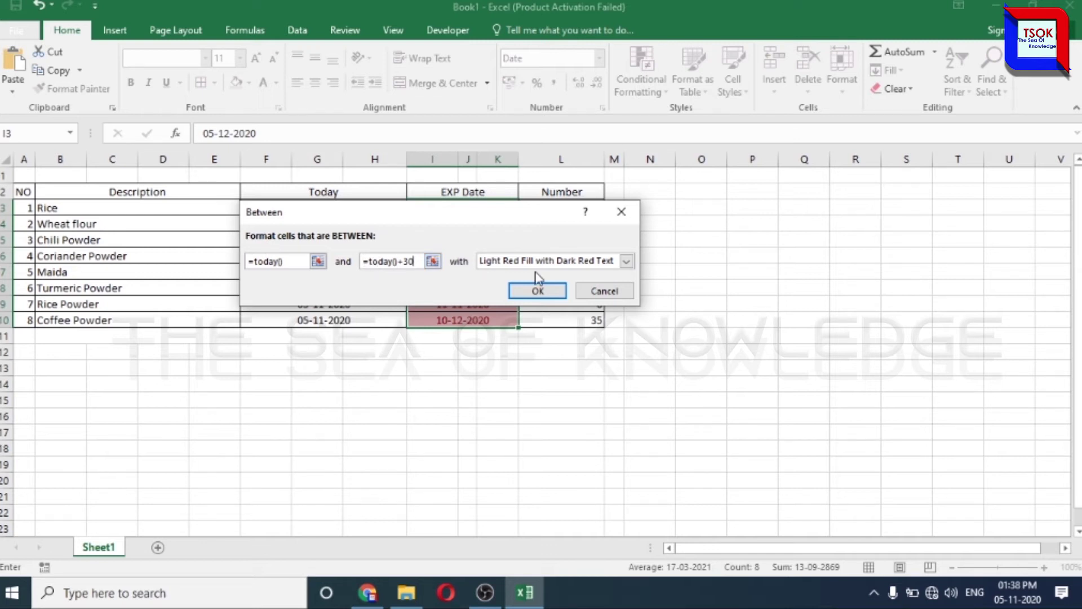
{"action": "left_click", "coordinate": [626, 261]}
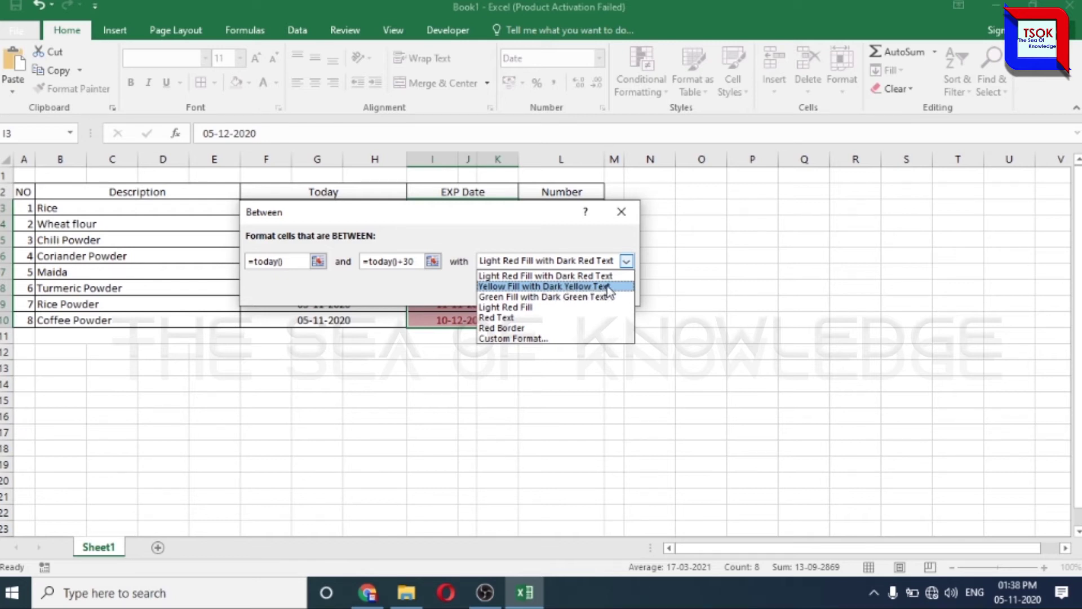
{"action": "left_click", "coordinate": [607, 286]}
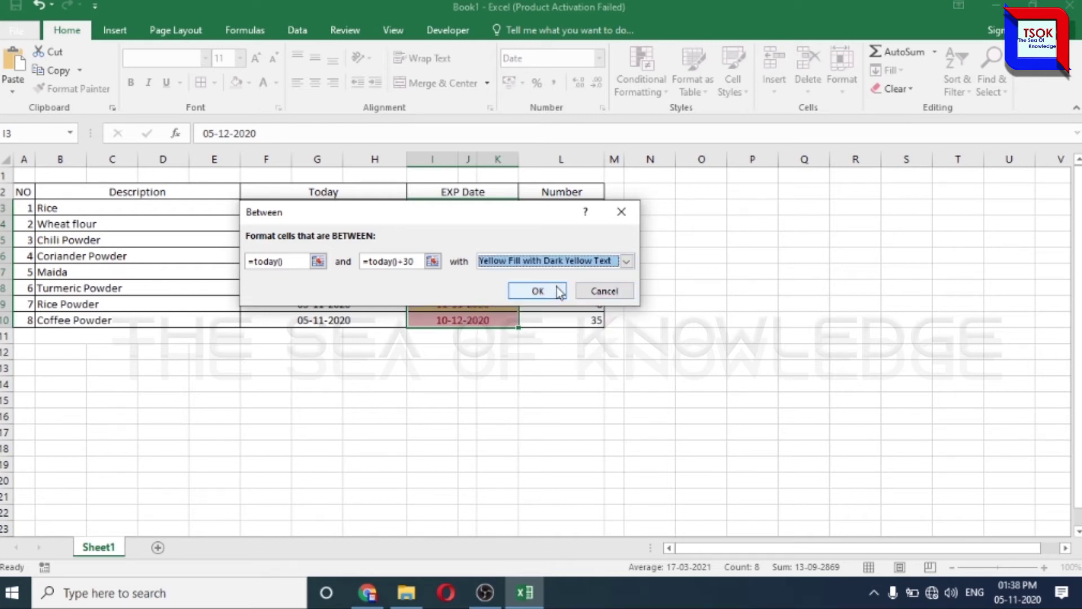
{"action": "left_click", "coordinate": [538, 291]}
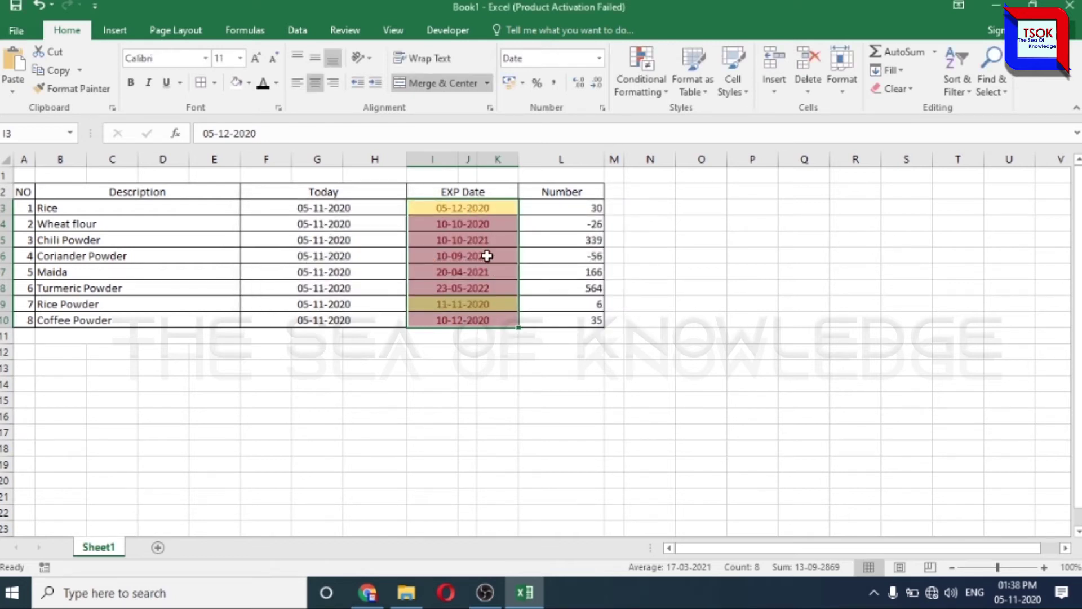
Add a Greater Than highlight rule to the EXP dates with =today()+30 and Green Fill with Dark Green Text.
{"action": "left_click", "coordinate": [659, 95]}
{"action": "mouse_move", "coordinate": [677, 125]}
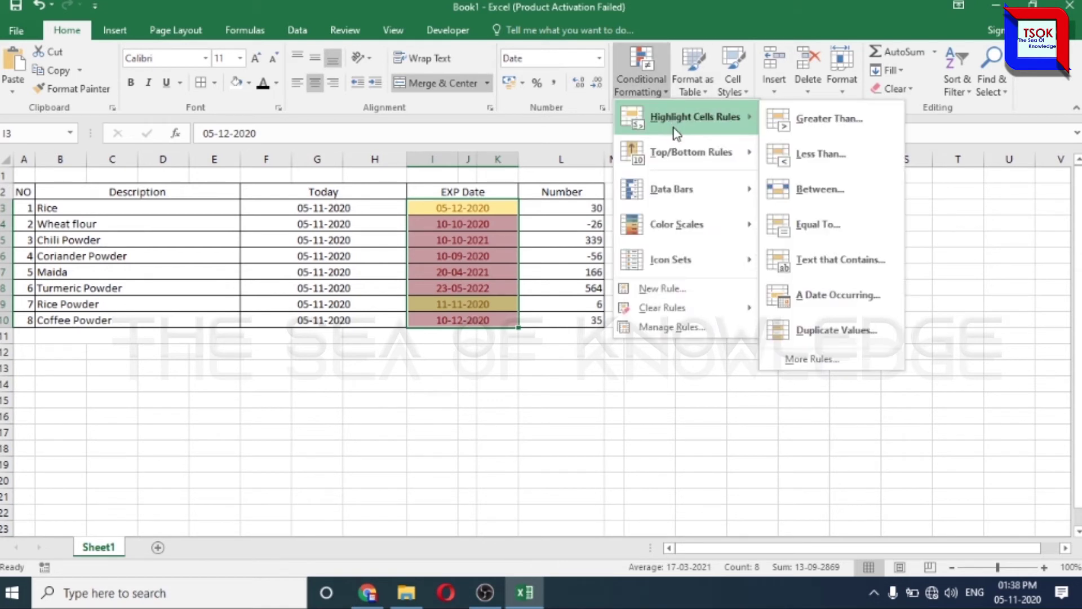
{"action": "left_click", "coordinate": [788, 119]}
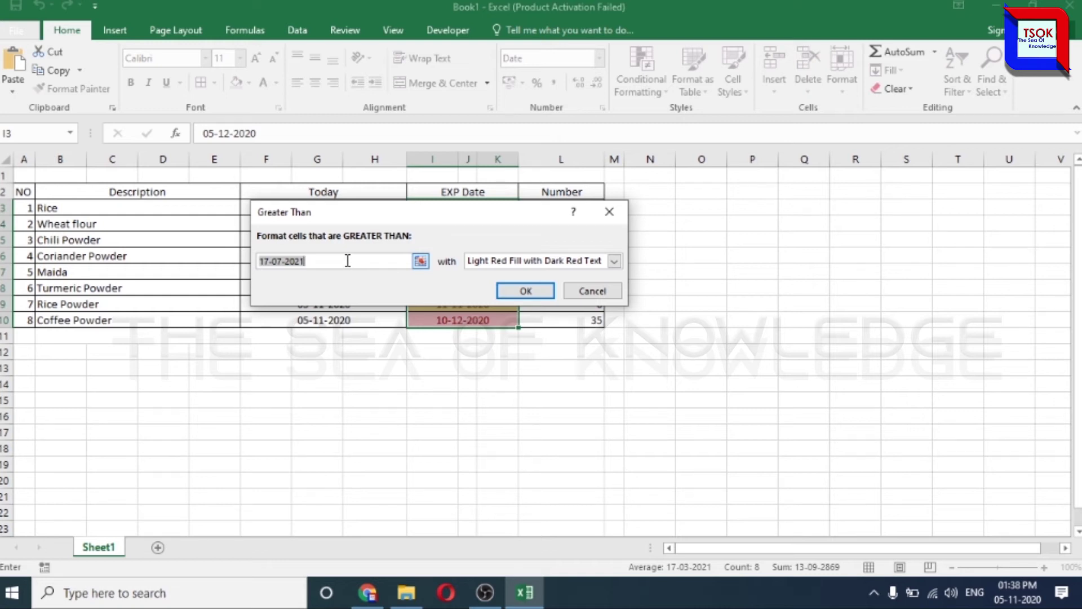
{"action": "type", "text": "="}
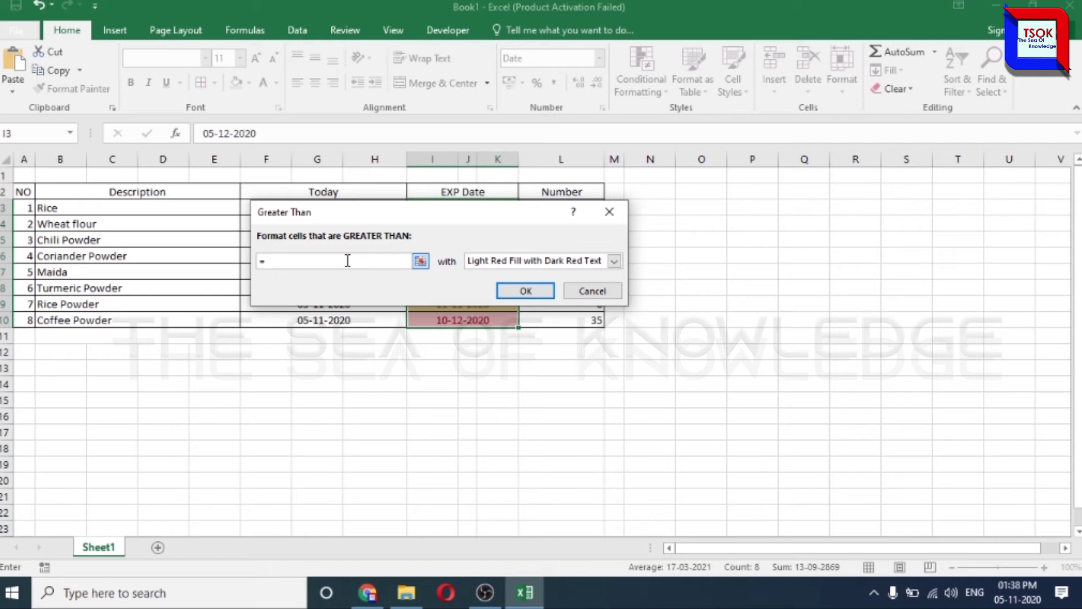
{"action": "type", "text": "today()+"}
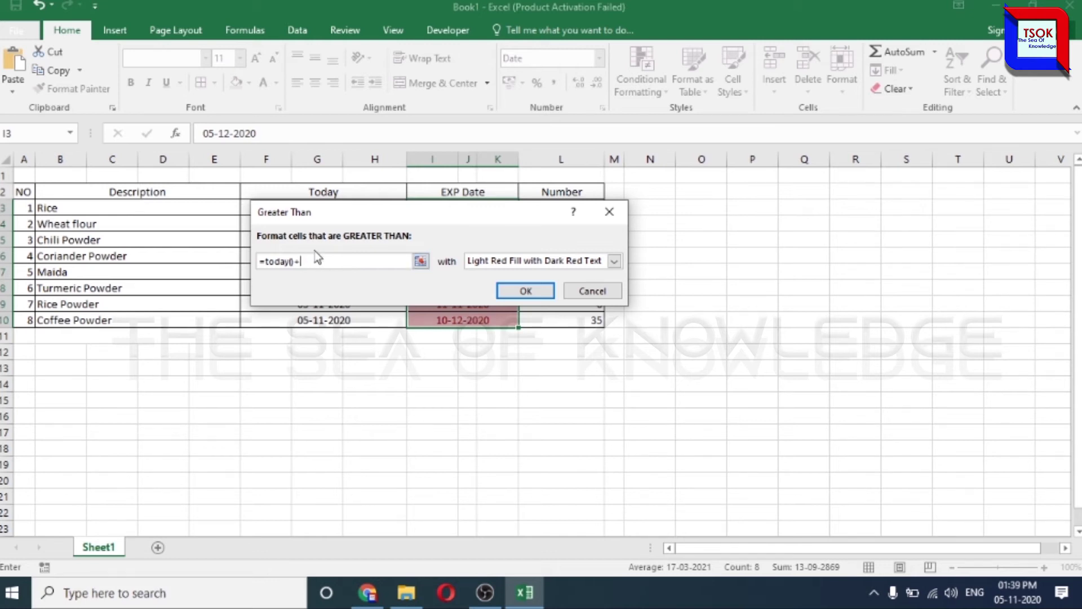
{"action": "type", "text": "5"}
{"action": "type", "text": "0"}
{"action": "left_click", "coordinate": [616, 263]}
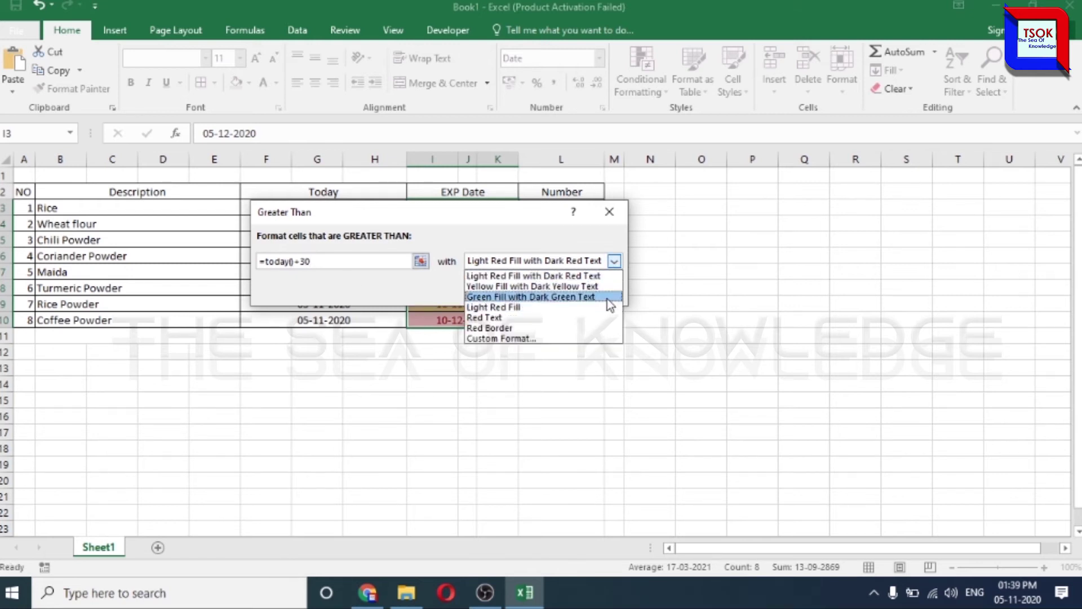
{"action": "left_click", "coordinate": [607, 298]}
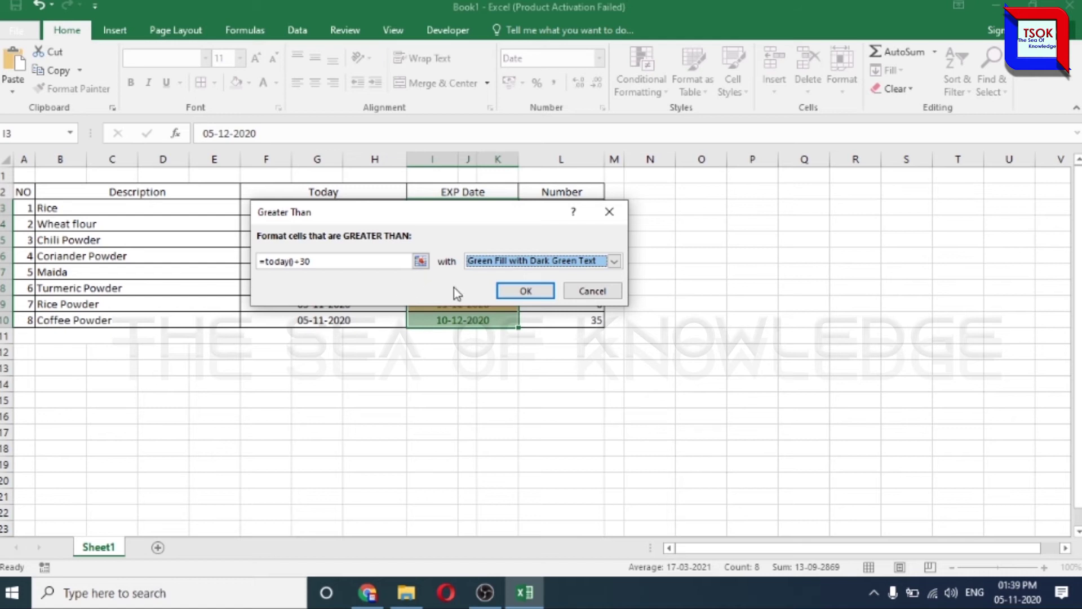
{"action": "left_click", "coordinate": [525, 291]}
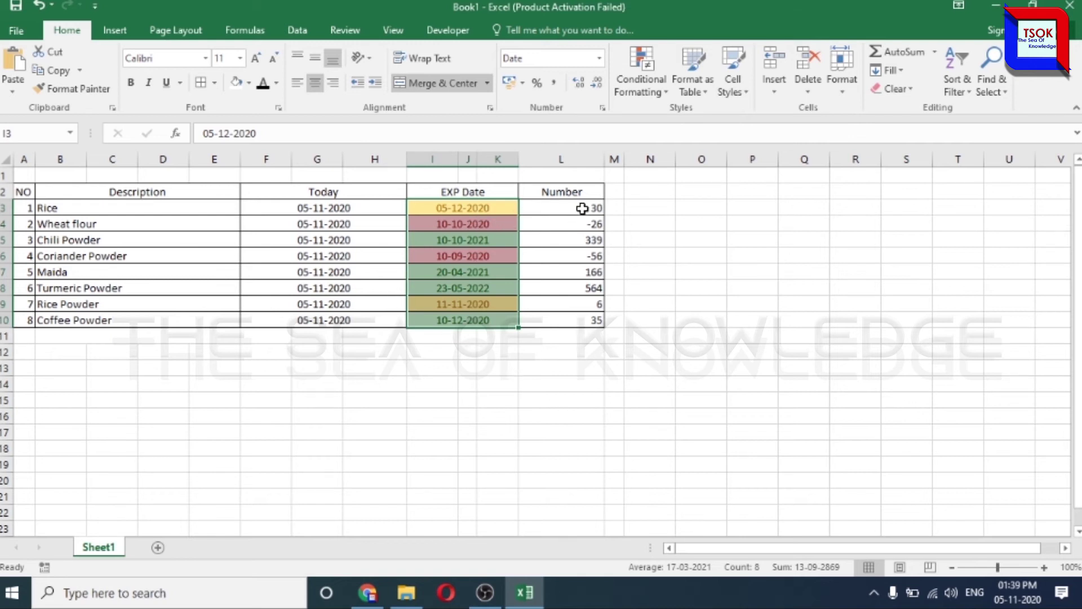
Apply the three-colour circle icon set in green, yellow and red to the Number values in L3:L10.
{"action": "left_click_drag", "start_coordinate": [582, 208], "coordinate": [590, 320]}
{"action": "left_click", "coordinate": [644, 79]}
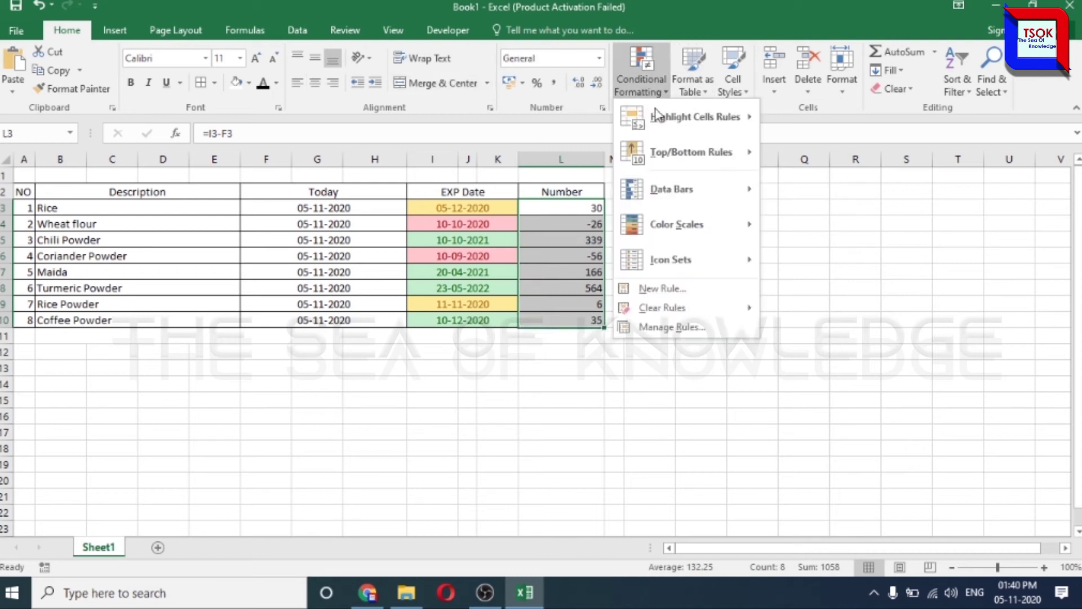
{"action": "mouse_move", "coordinate": [709, 261]}
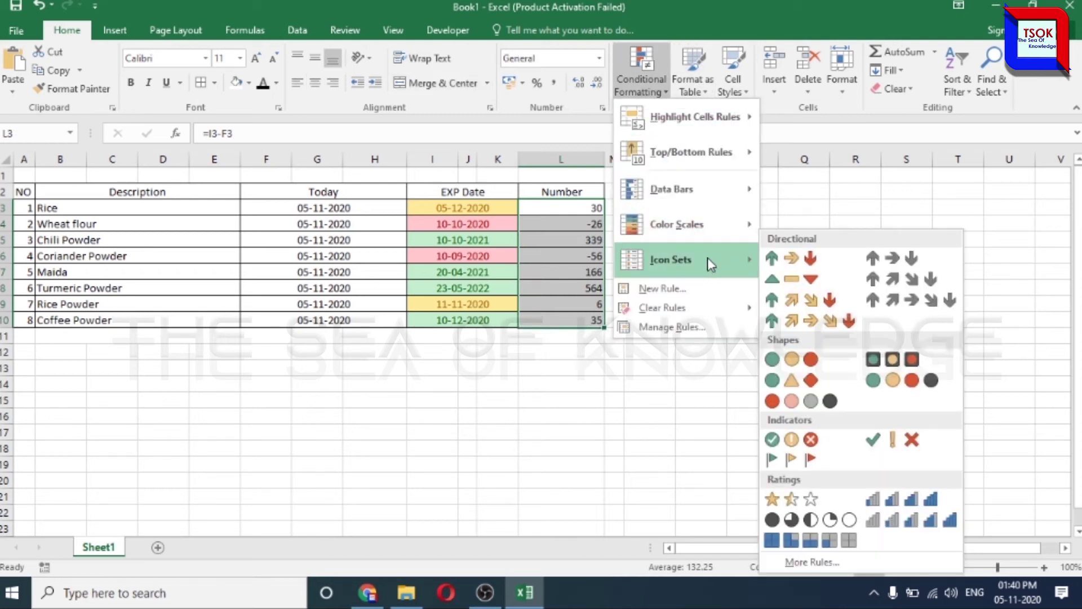
{"action": "left_click", "coordinate": [789, 364]}
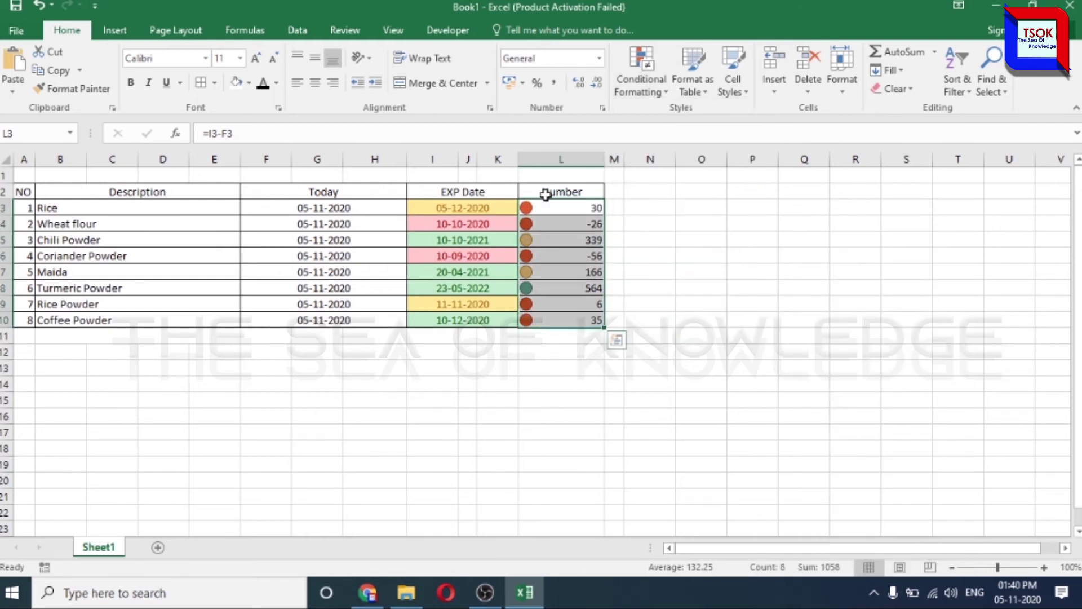
Edit the icon set rule on the Number values so both icon thresholds use the Number type.
{"action": "left_click", "coordinate": [650, 100]}
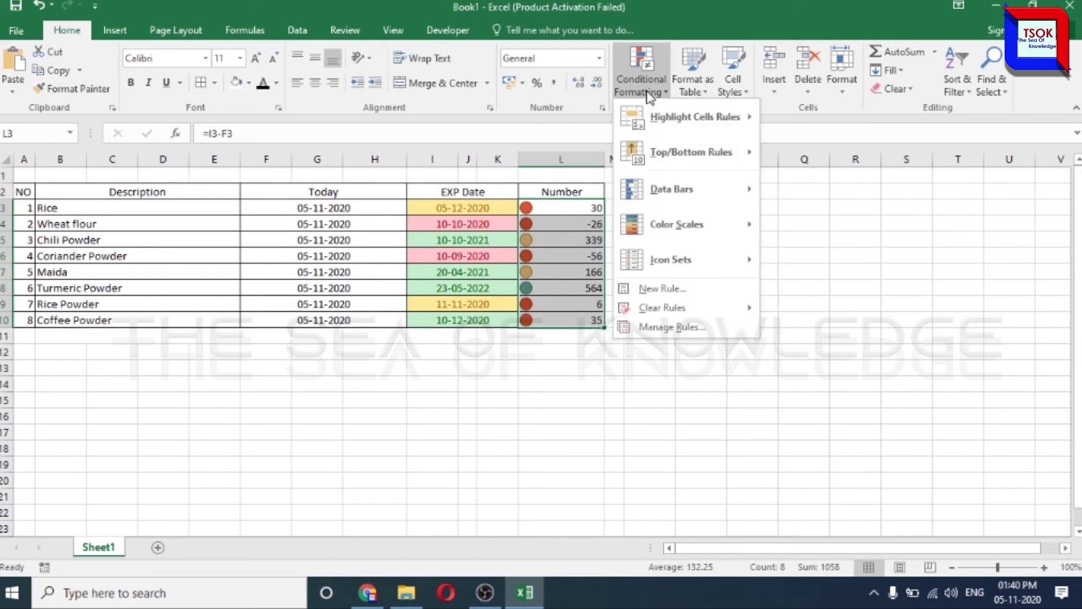
{"action": "left_click", "coordinate": [665, 331]}
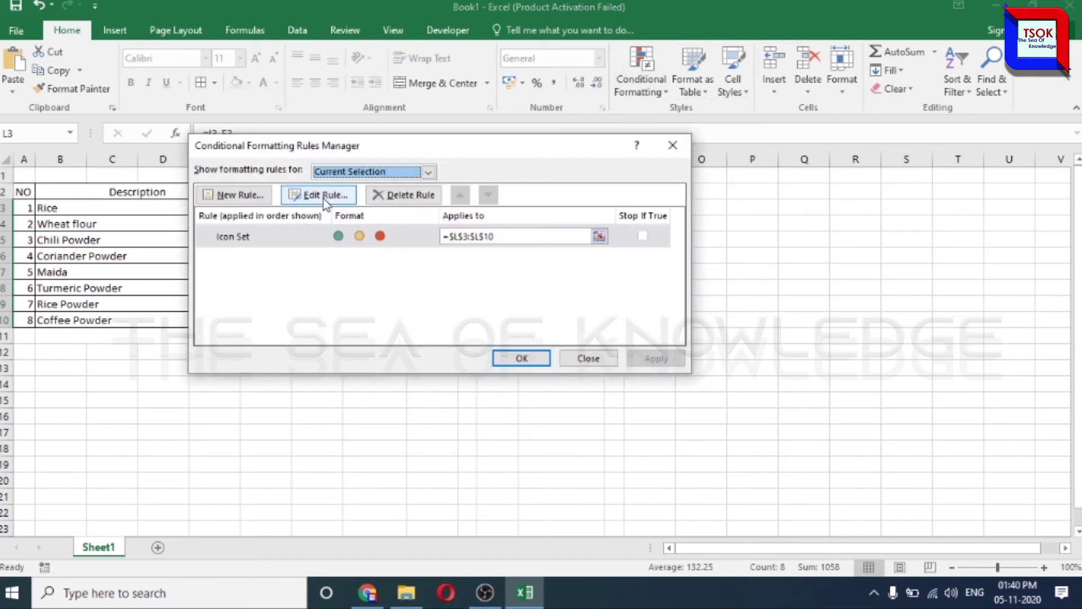
{"action": "left_click", "coordinate": [322, 196]}
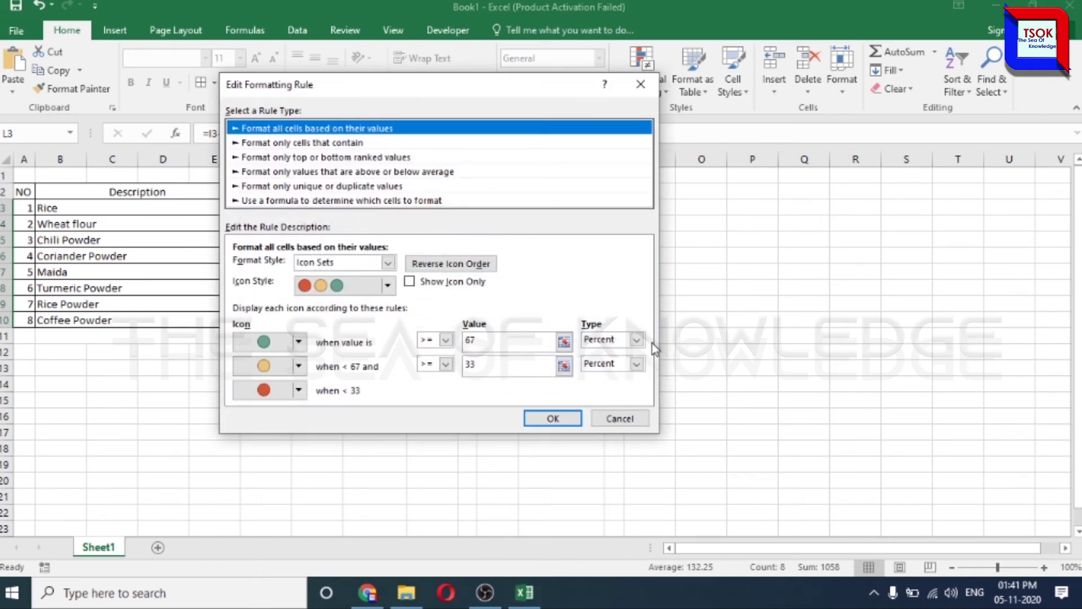
{"action": "left_click", "coordinate": [636, 339]}
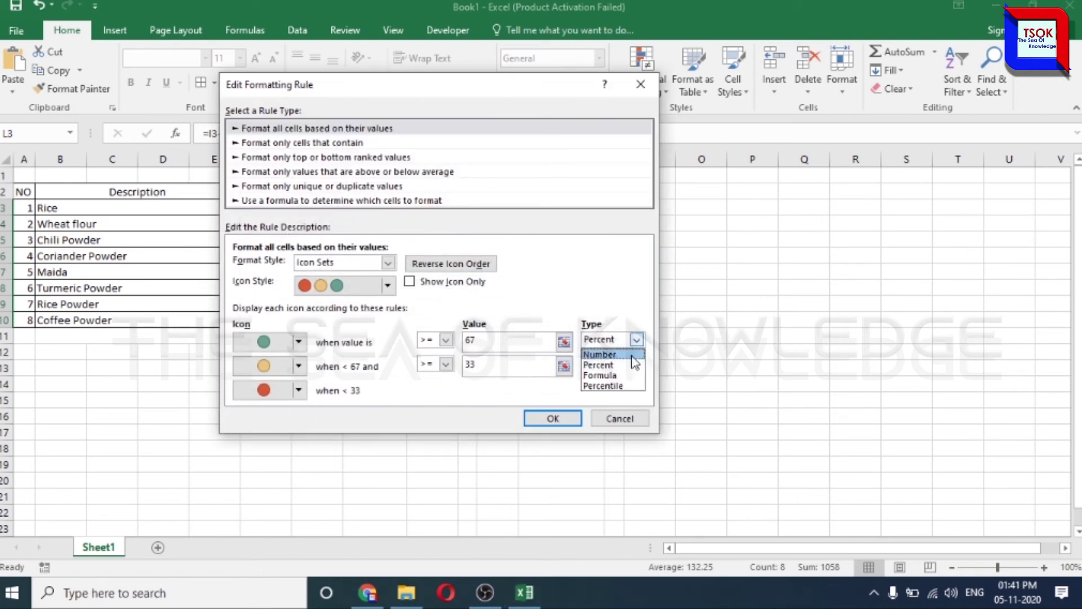
{"action": "left_click", "coordinate": [633, 355]}
{"action": "left_click", "coordinate": [636, 364]}
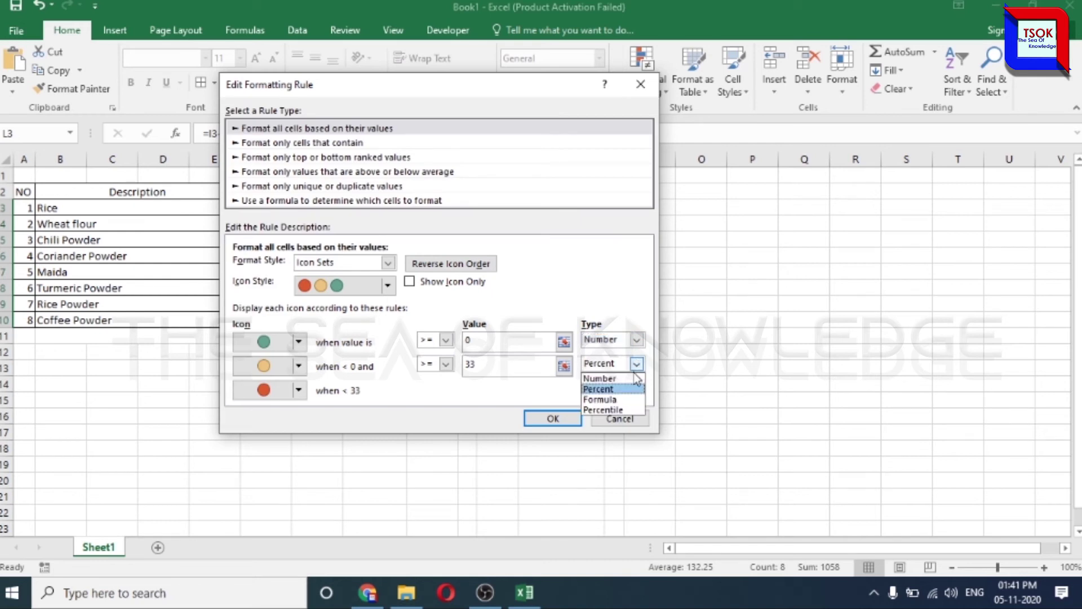
{"action": "left_click", "coordinate": [635, 378]}
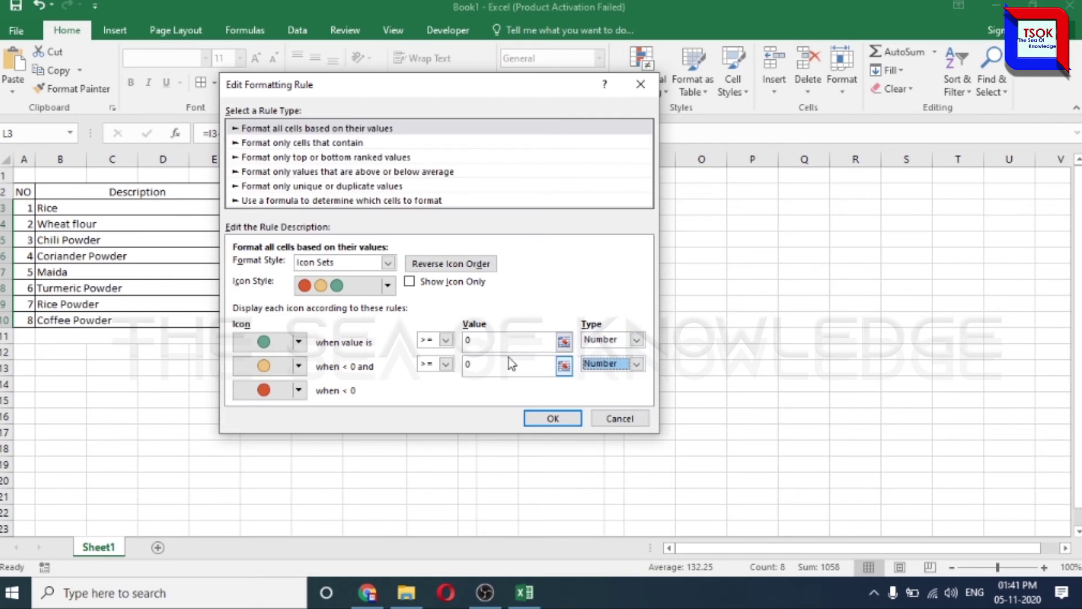
Set the icon thresholds to green at >= 31 and yellow at >= 1, and apply the edited rule to the Number column.
{"action": "key", "text": "Tab"}
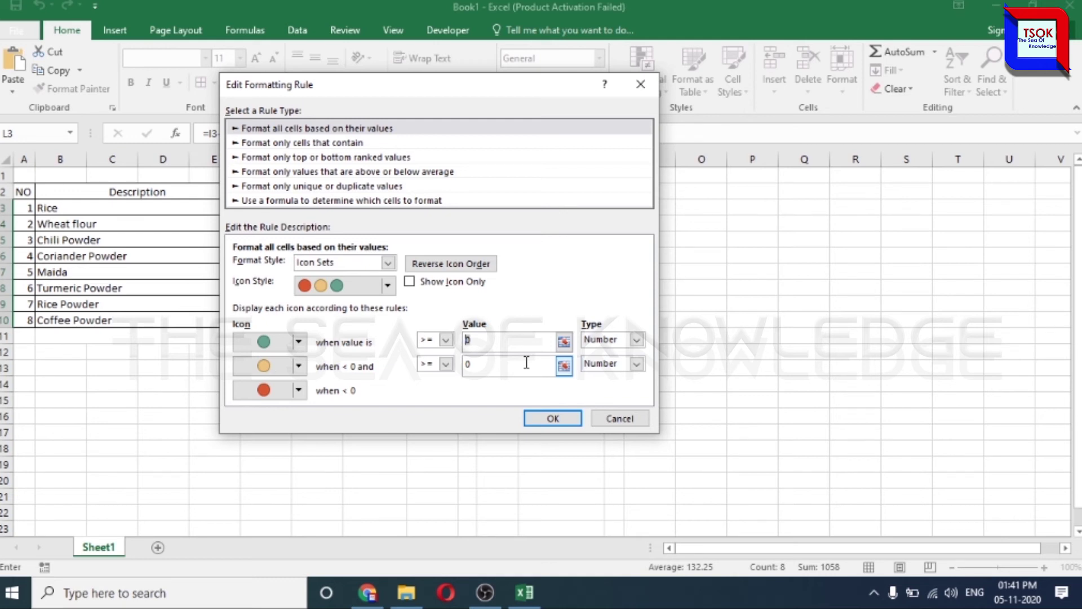
{"action": "type", "text": "31"}
{"action": "left_click", "coordinate": [479, 364]}
{"action": "left_click_drag", "start_coordinate": [479, 364], "coordinate": [465, 366]}
{"action": "type", "text": "1"}
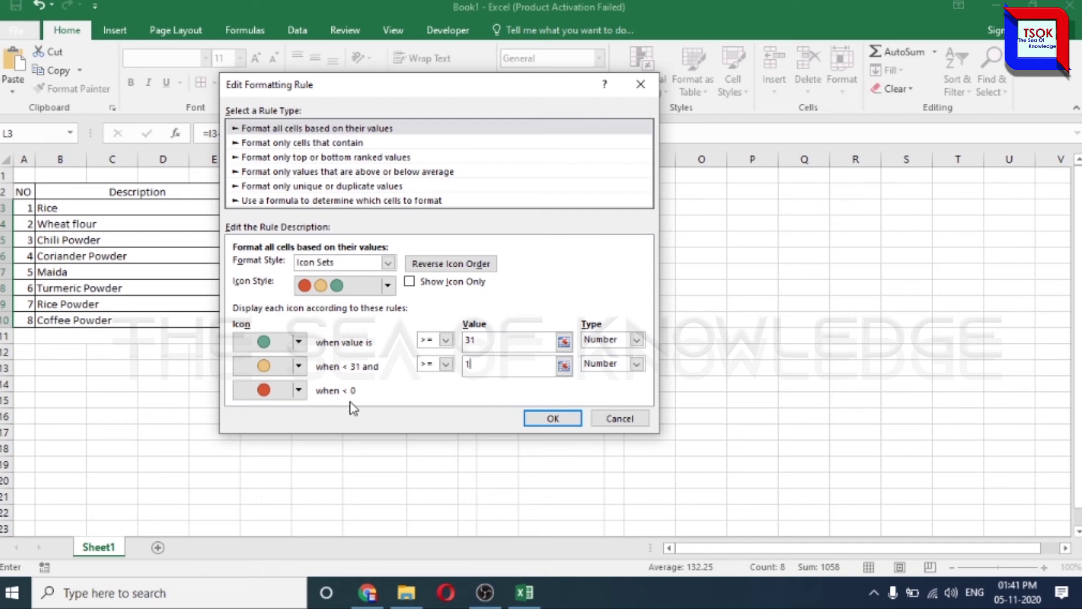
{"action": "left_click", "coordinate": [549, 429]}
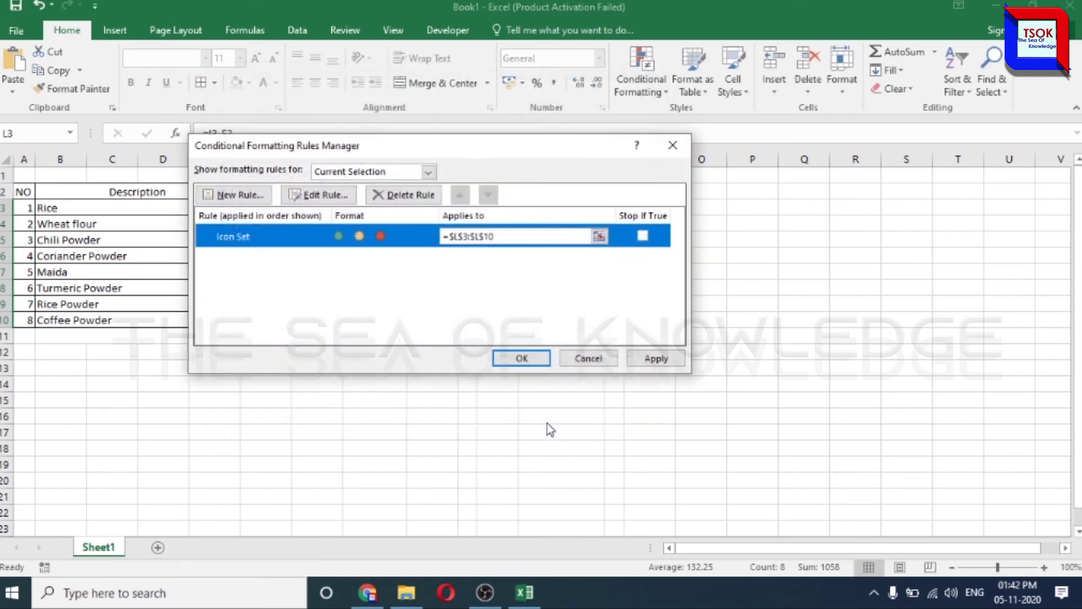
{"action": "left_click", "coordinate": [519, 356]}
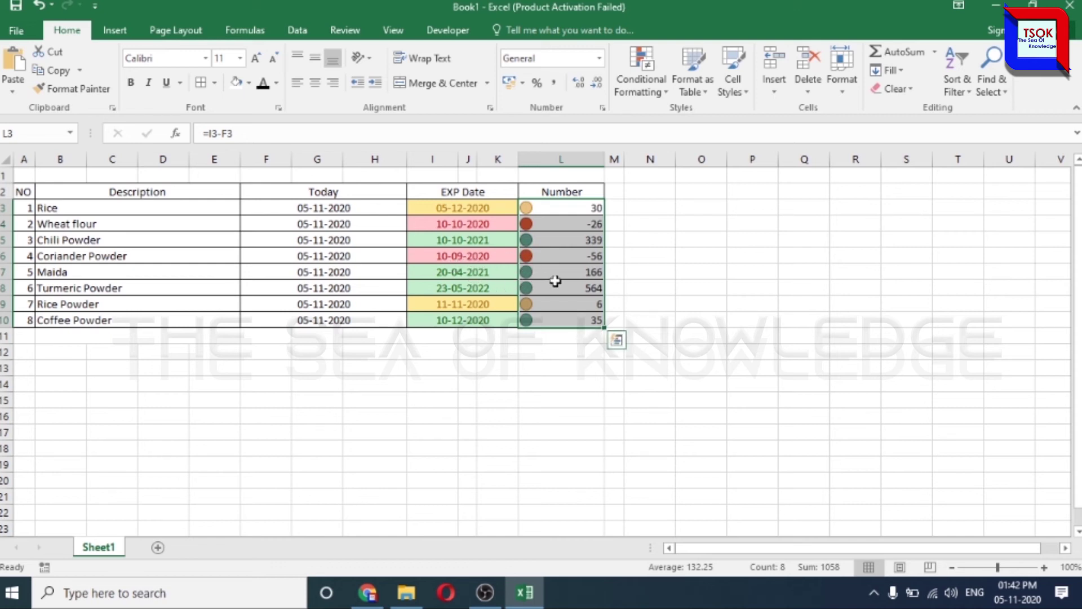
{"action": "left_click", "coordinate": [626, 275]}
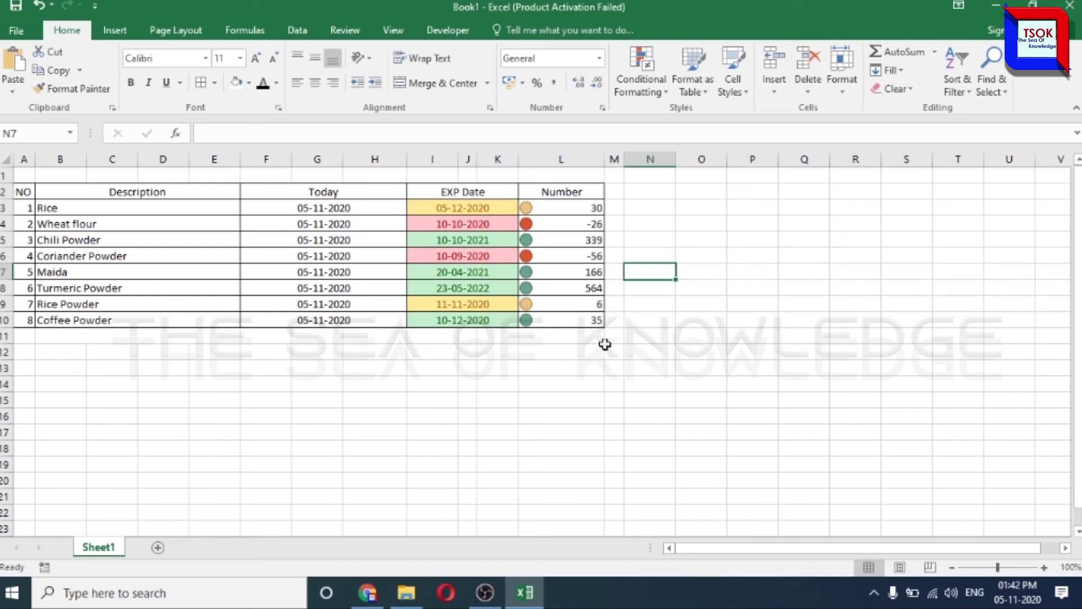
Change the EXP date of Rice to 30-12-2020.
{"action": "left_click", "coordinate": [458, 210]}
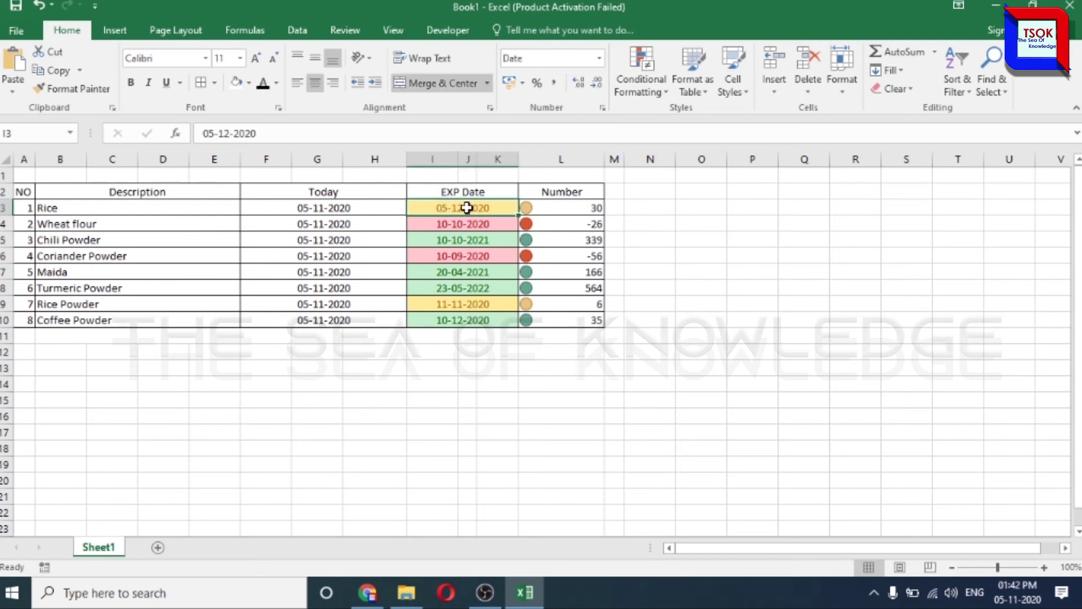
{"action": "double_click", "coordinate": [454, 209]}
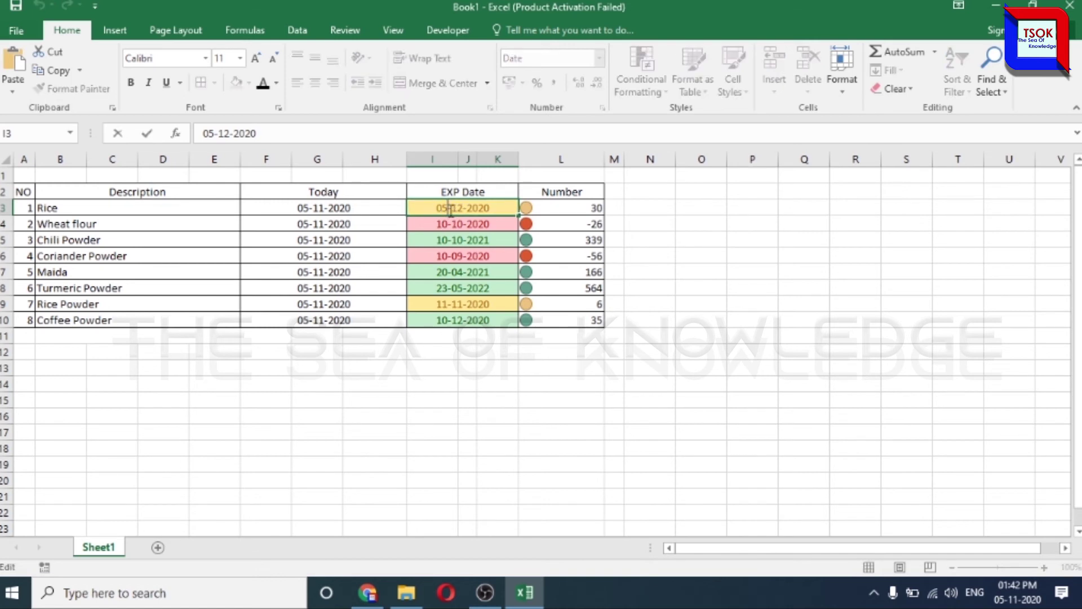
{"action": "key", "text": "BackSpace"}
{"action": "key", "text": "BackSpace"}
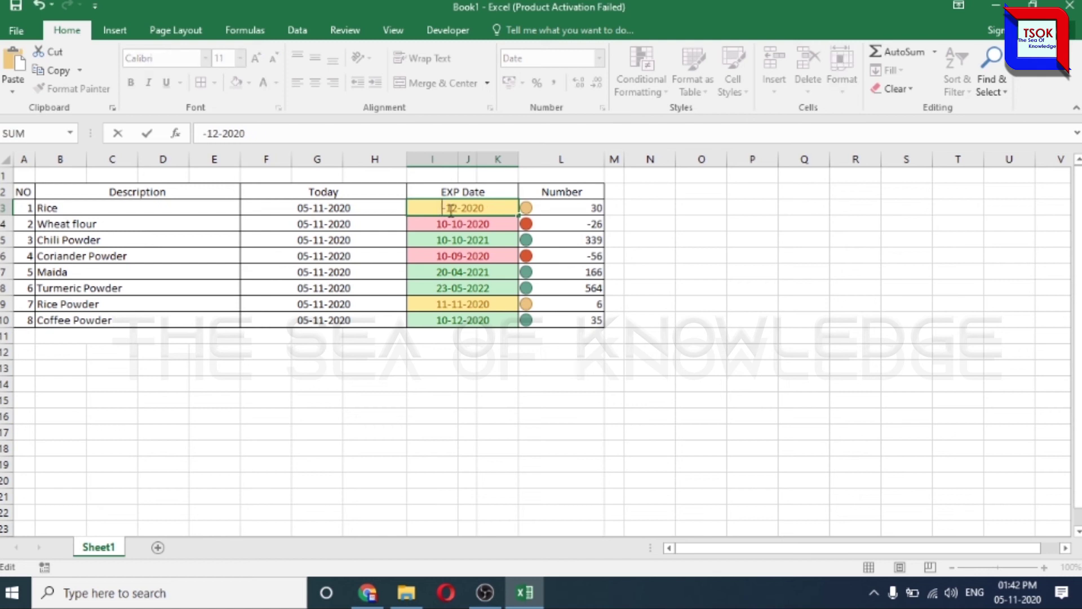
{"action": "type", "text": "0"}
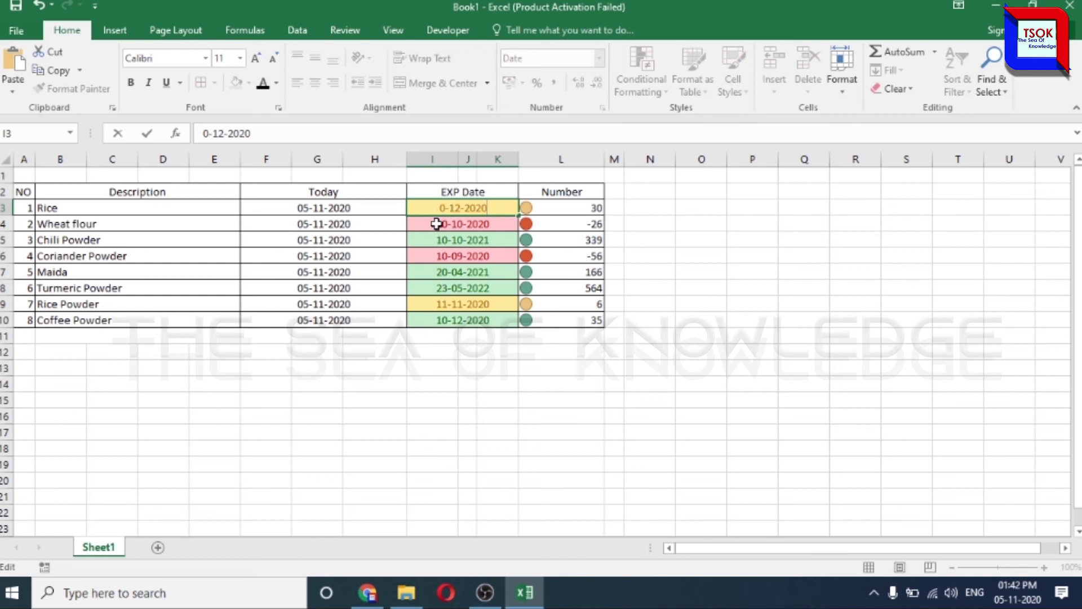
{"action": "type", "text": "3"}
{"action": "key", "text": "Return"}
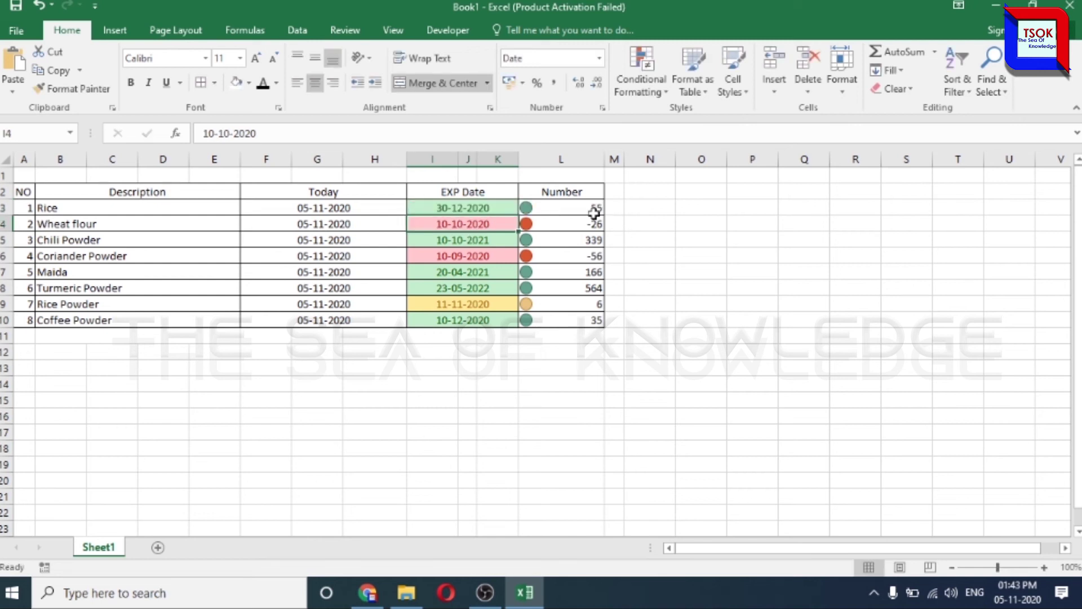
Change the EXP date of Wheat flour to 10-12-2020.
{"action": "left_click", "coordinate": [465, 258]}
{"action": "left_click", "coordinate": [462, 225]}
{"action": "double_click", "coordinate": [445, 223]}
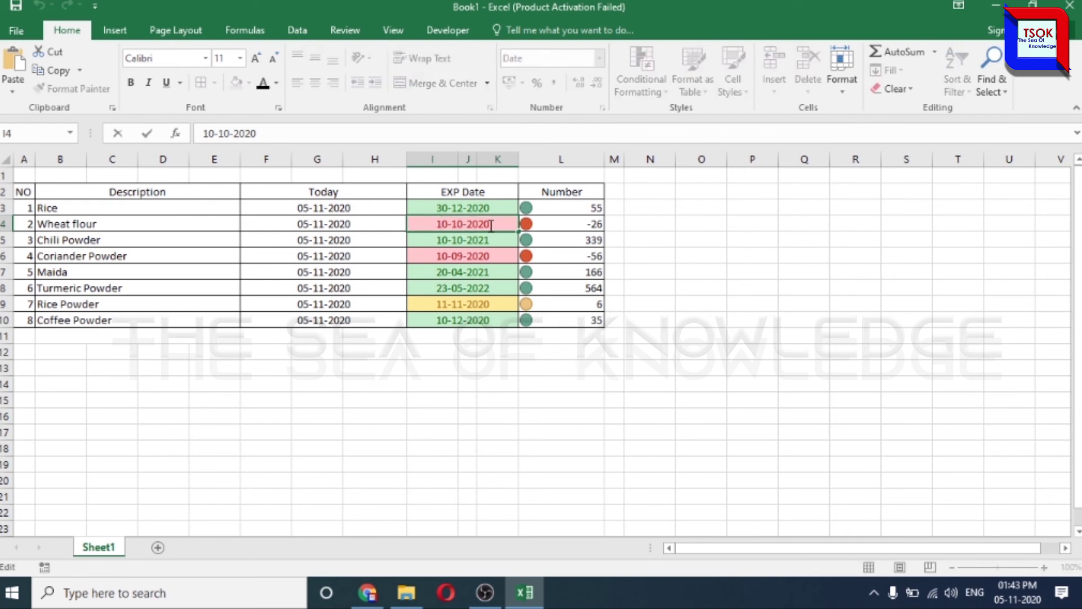
{"action": "key", "text": "BackSpace"}
{"action": "type", "text": "2"}
{"action": "left_click", "coordinate": [484, 271]}
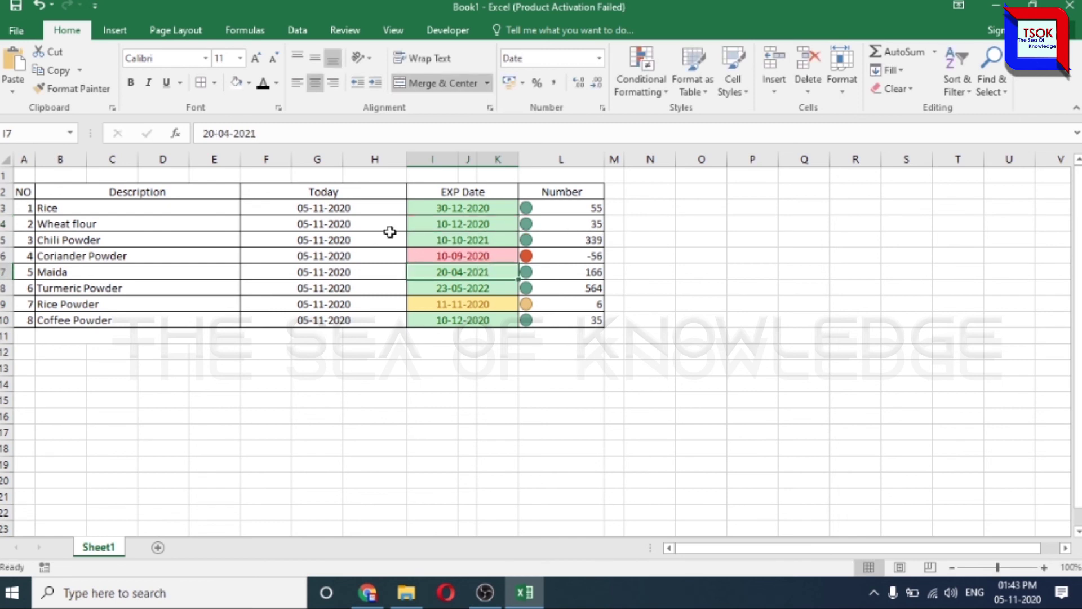
Change the day in Wheat flour's EXP date so that it reads 01-12-2020.
{"action": "left_click", "coordinate": [460, 223]}
{"action": "double_click", "coordinate": [448, 224]}
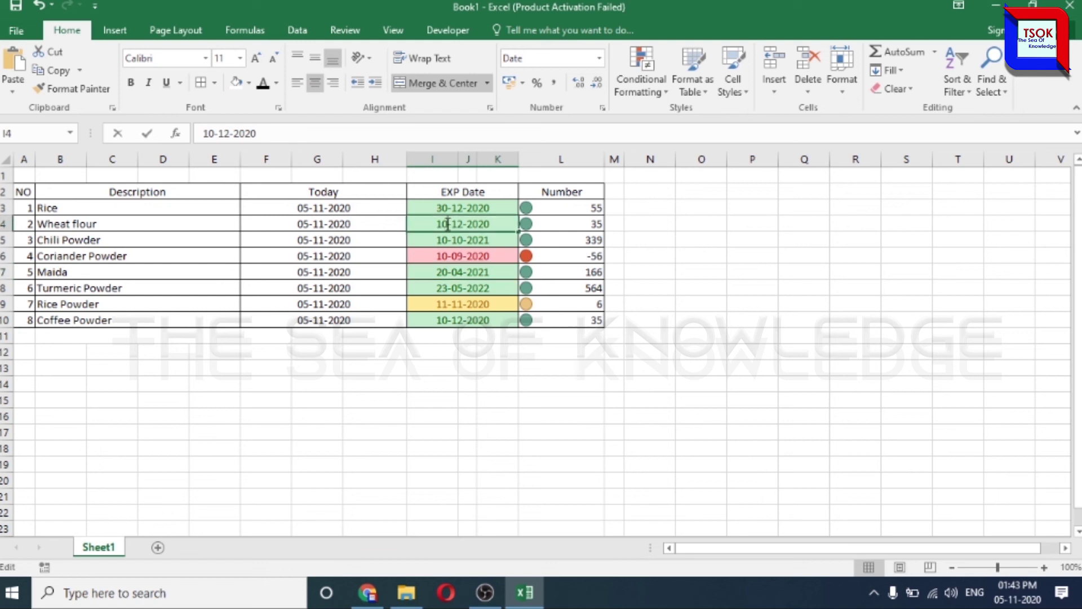
{"action": "type", "text": "1"}
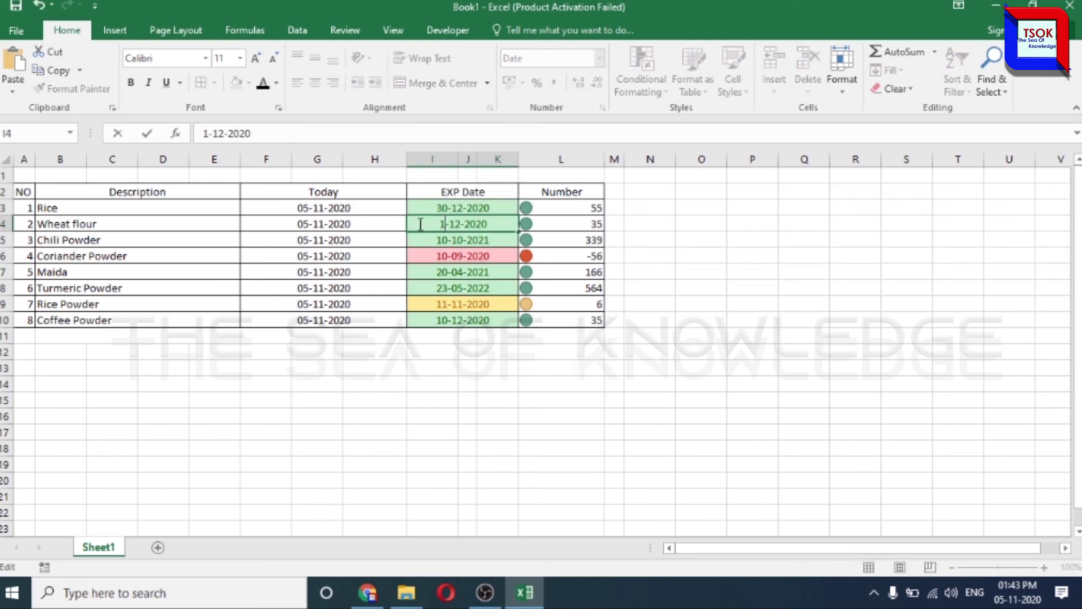
{"action": "left_click", "coordinate": [497, 303]}
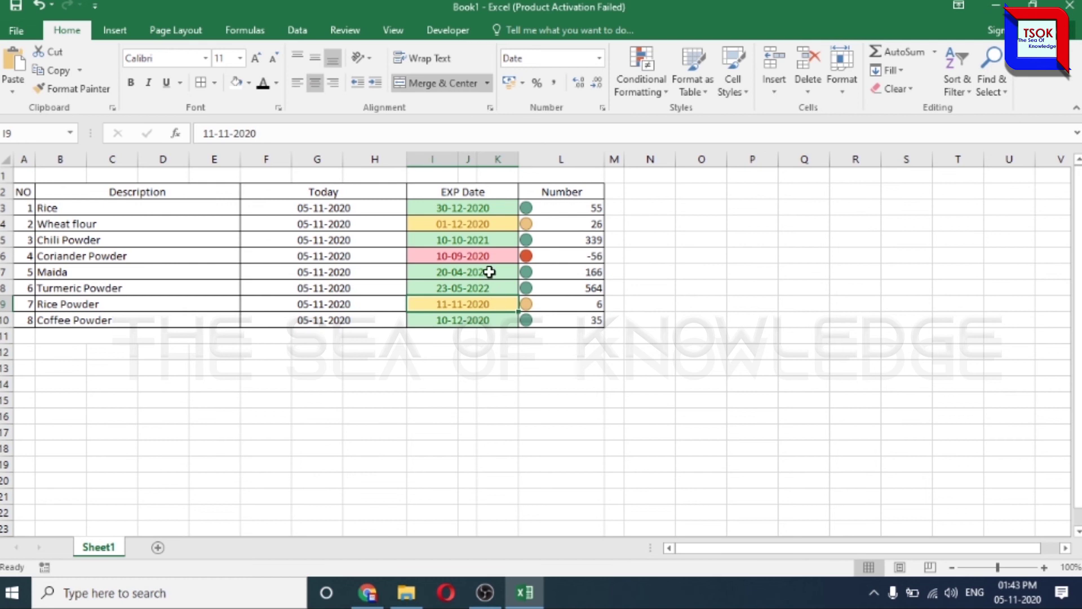